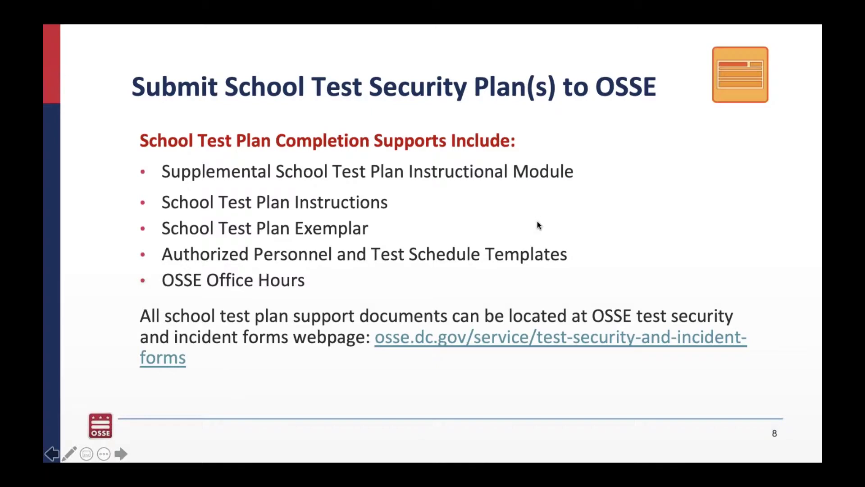
# Advance the presentation to the School Test Security Plan Walkthrough slide and open the linked test security plan application
pyautogui.click(537, 221)
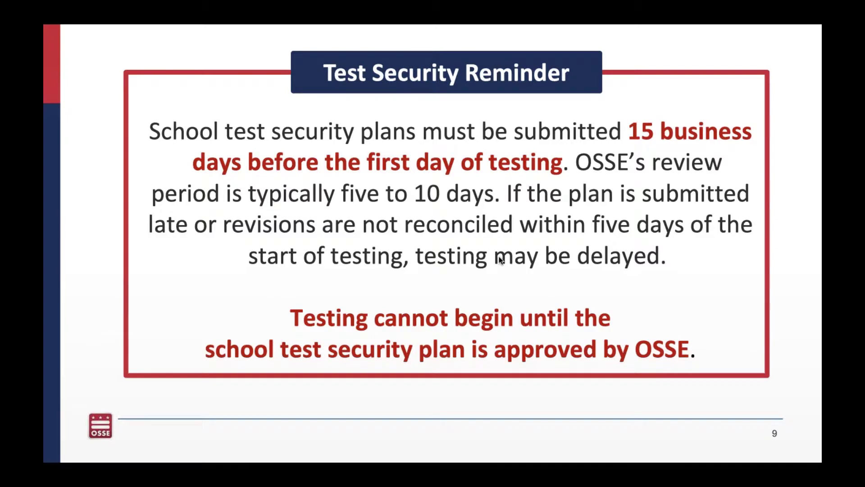
pyautogui.press('Right')
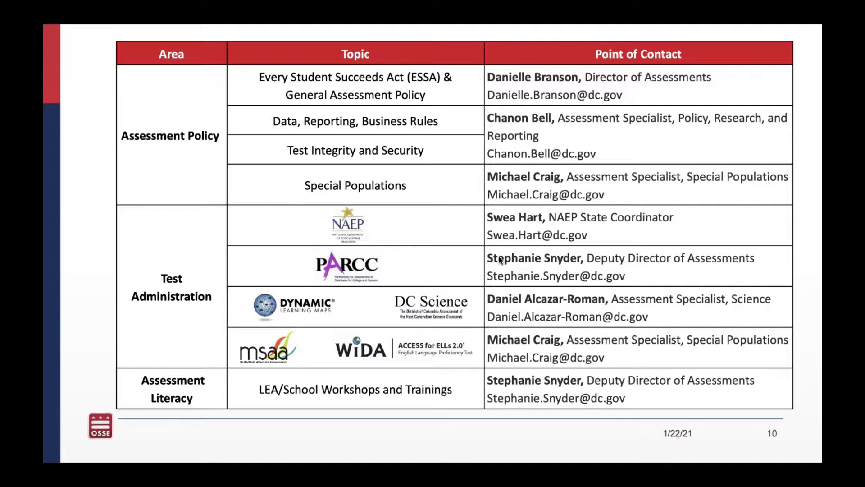
pyautogui.press('Right')
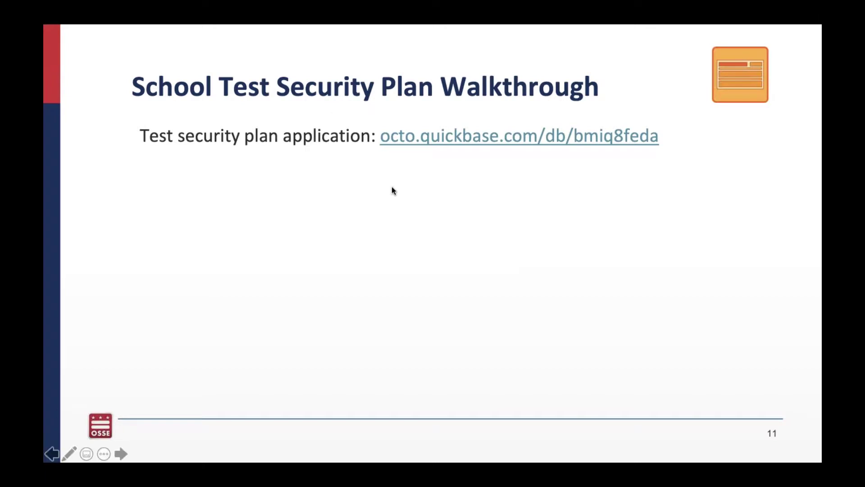
pyautogui.click(432, 143)
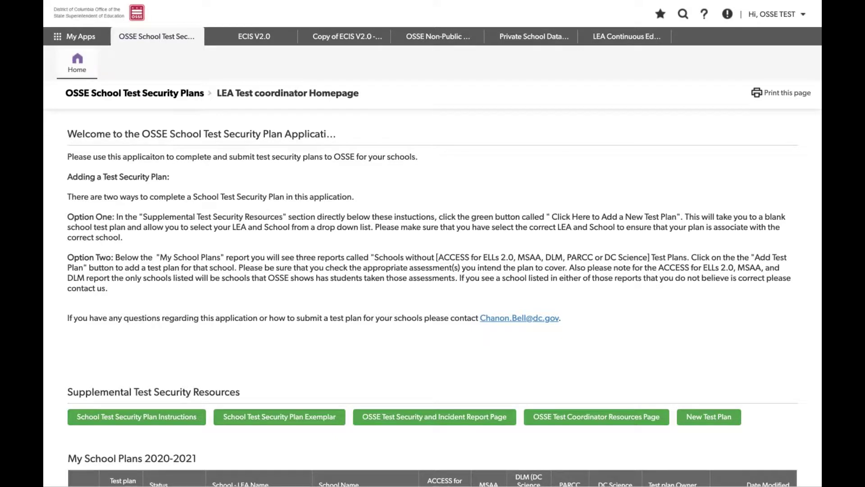
# Review the LEA Test Coordinator homepage, from the instructions and supplemental resources through the school plan reports to the historical approved plans
pyautogui.scroll(-1, 432, 243)
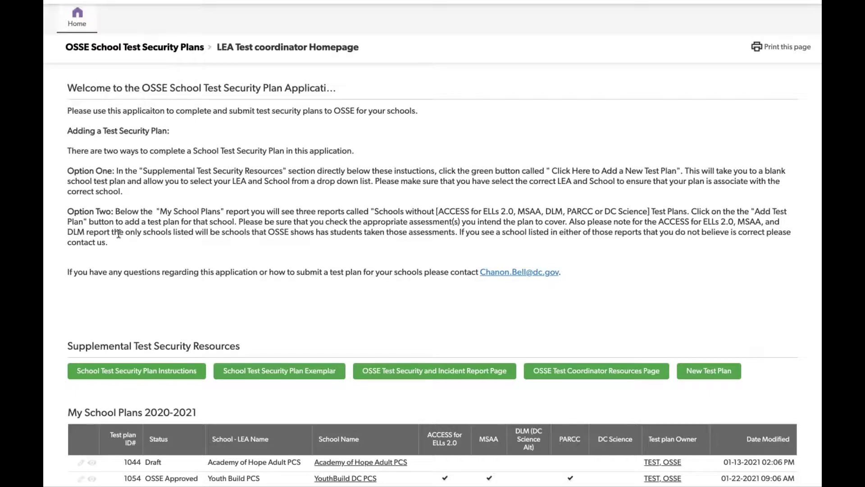
pyautogui.scroll(-1, 148, 268)
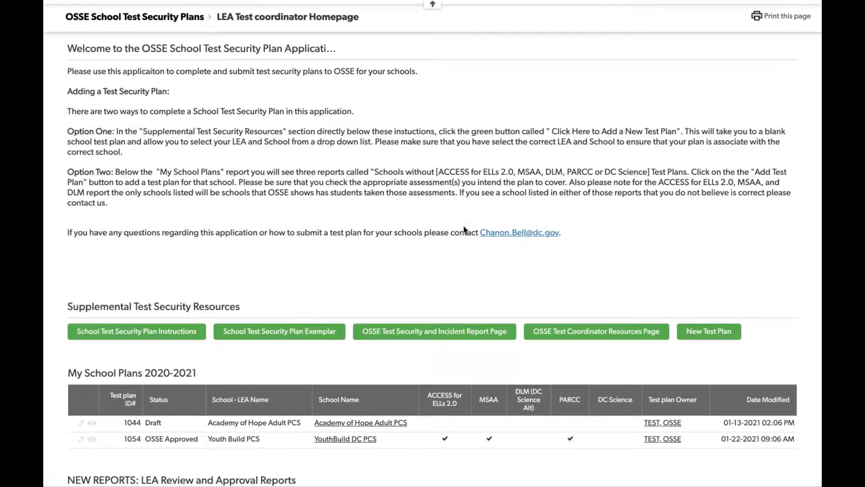
pyautogui.scroll(-1, 464, 226)
pyautogui.scroll(-2, 510, 193)
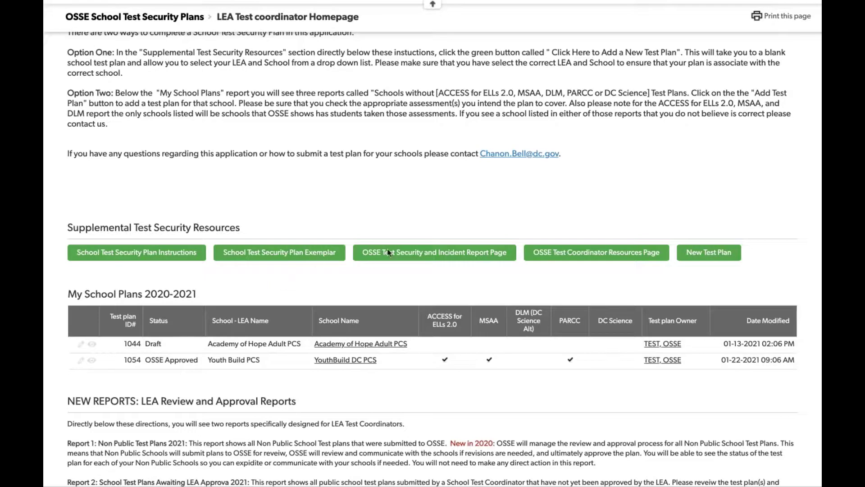
pyautogui.scroll(-1, 464, 270)
pyautogui.scroll(-1, 463, 268)
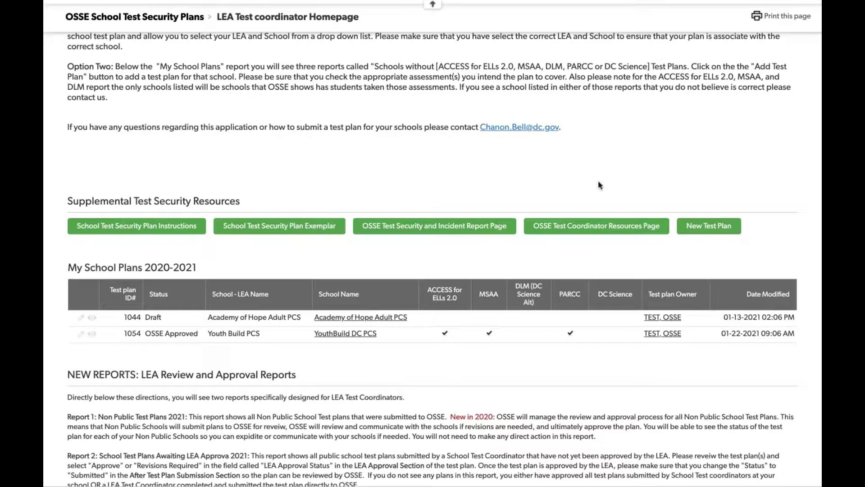
pyautogui.scroll(-1, 580, 248)
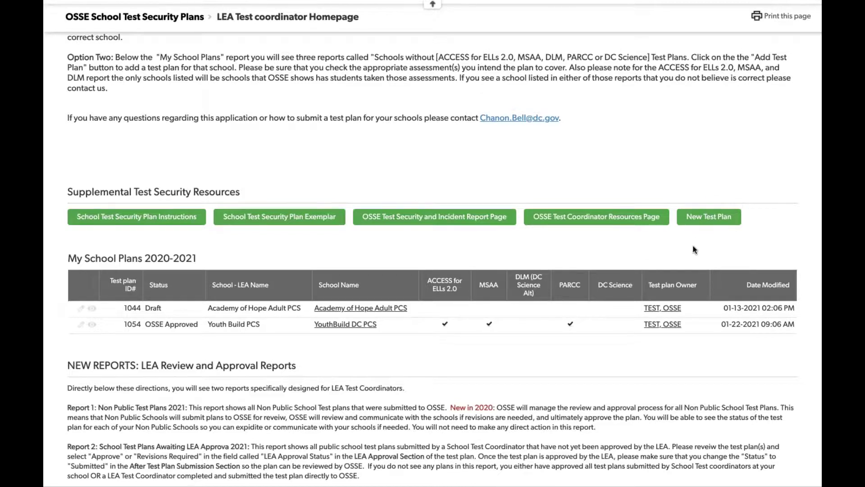
pyautogui.scroll(-1, 694, 250)
pyautogui.scroll(-3, 694, 249)
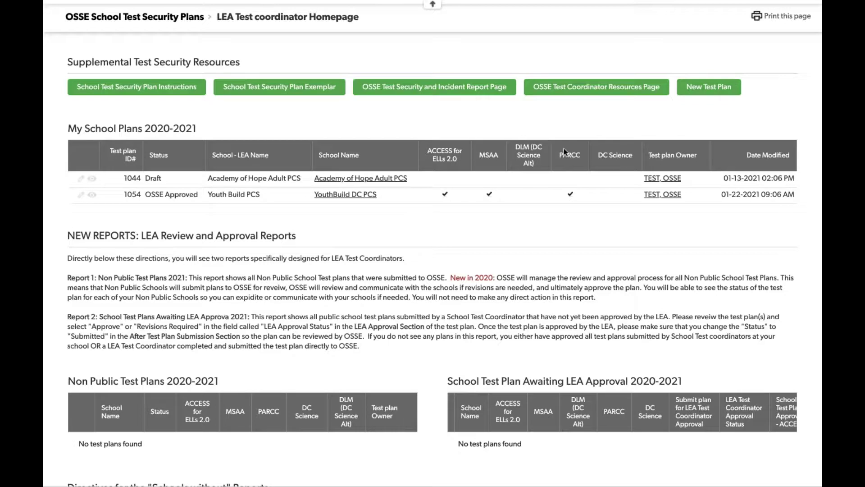
pyautogui.scroll(-1, 294, 221)
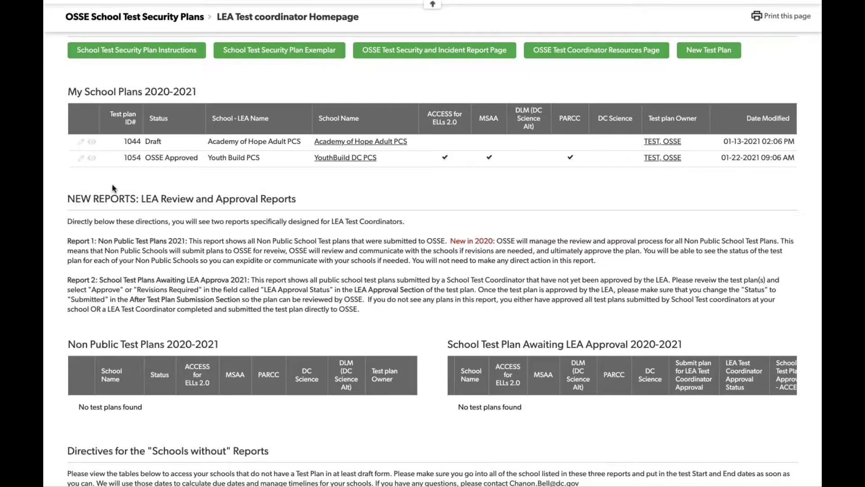
pyautogui.scroll(-2, 113, 188)
pyautogui.scroll(-2, 113, 188)
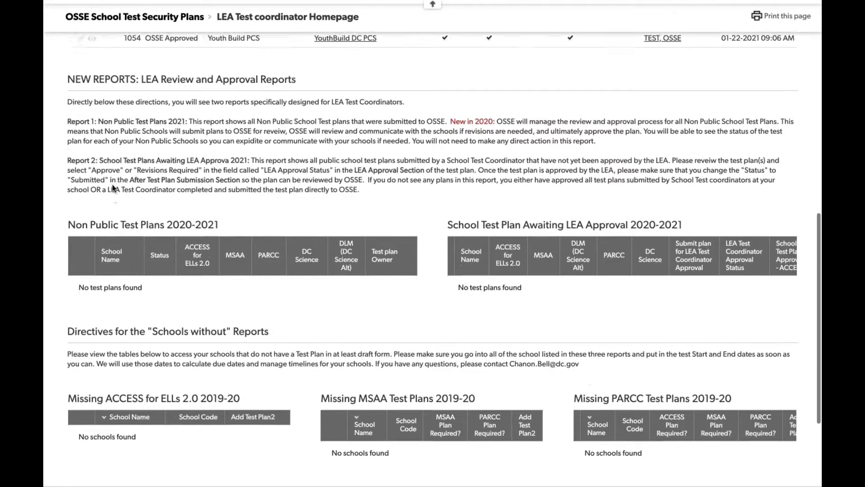
pyautogui.scroll(-1, 114, 189)
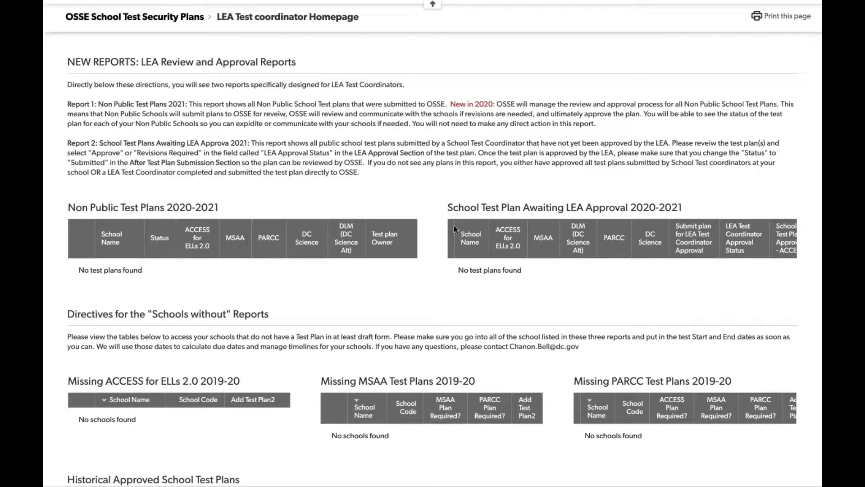
pyautogui.scroll(-3, 452, 310)
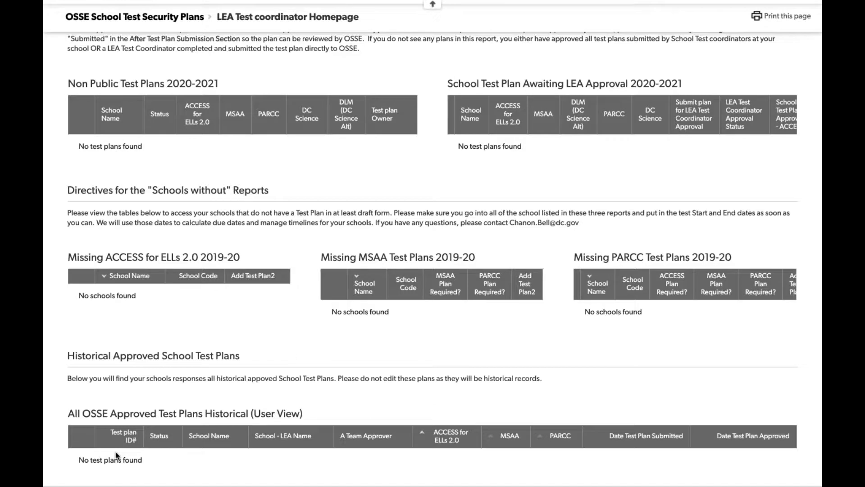
# Start a new school test plan from the Supplemental Test Security Resources section
pyautogui.scroll(9, 116, 455)
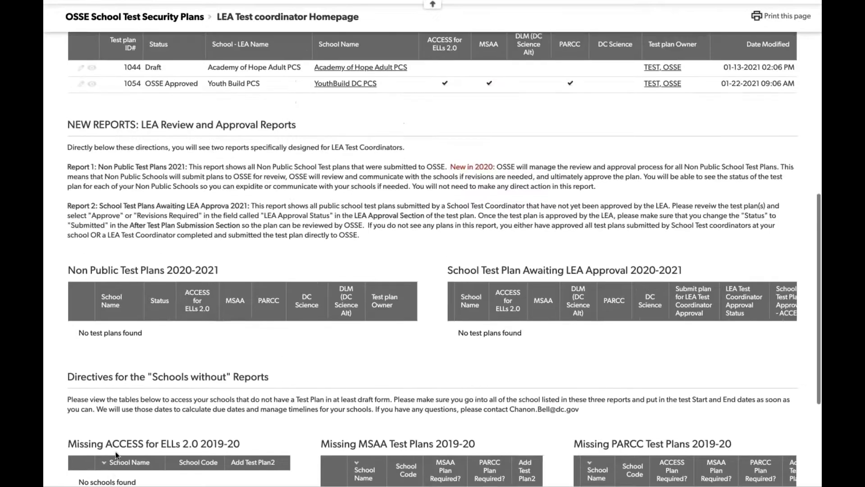
pyautogui.scroll(3, 115, 452)
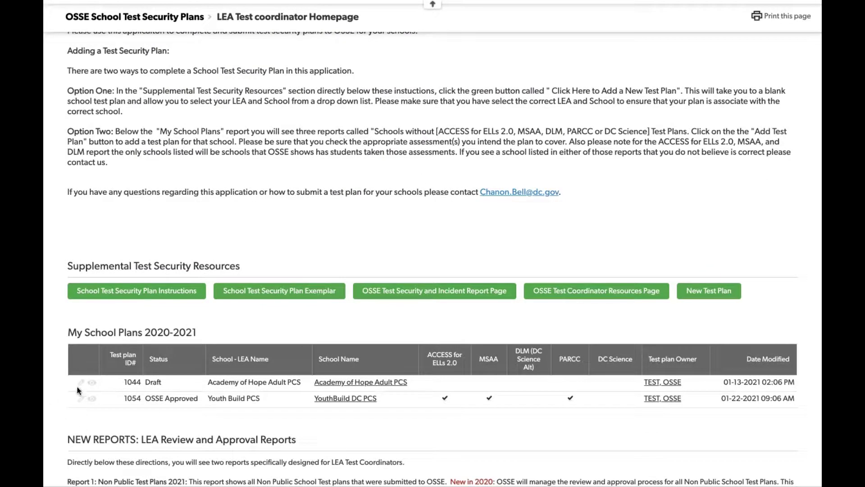
pyautogui.click(702, 293)
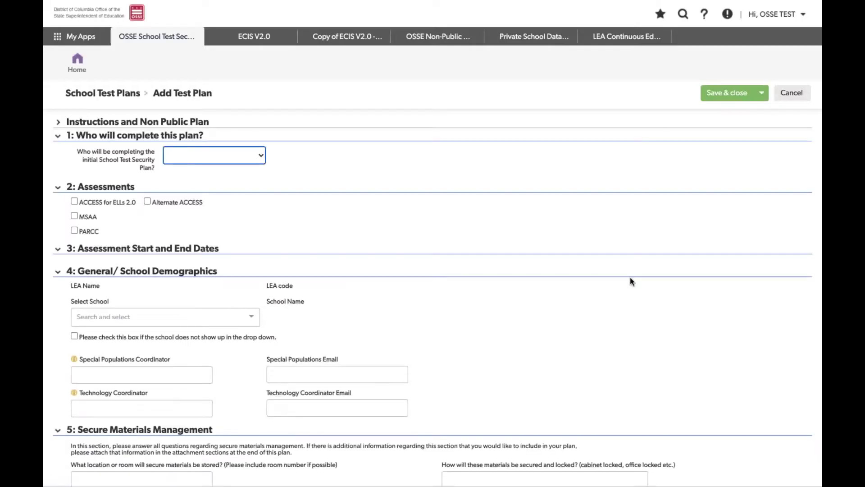
# Set School Test Coordinator as the person completing the initial School Test Security Plan
pyautogui.scroll(-3, 401, 255)
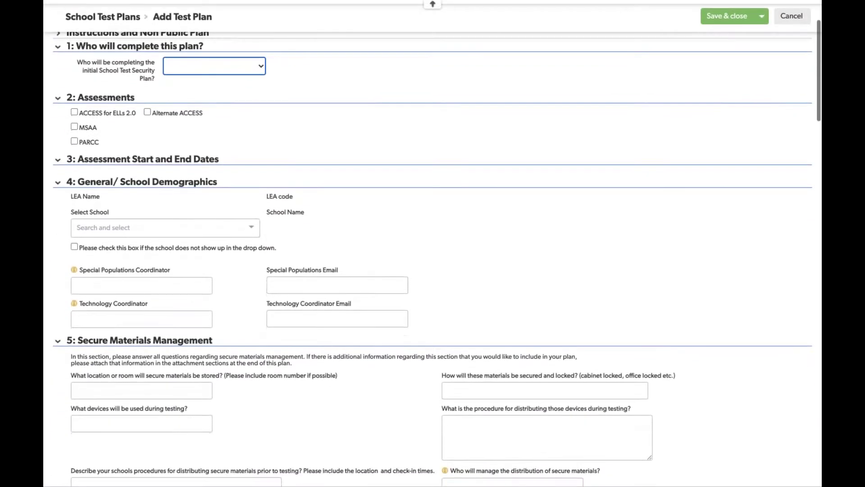
pyautogui.scroll(3, 432, 252)
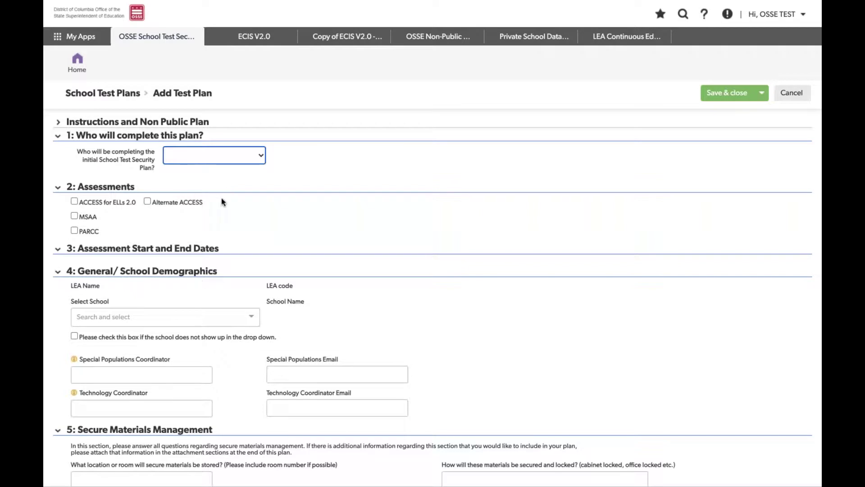
pyautogui.click(211, 161)
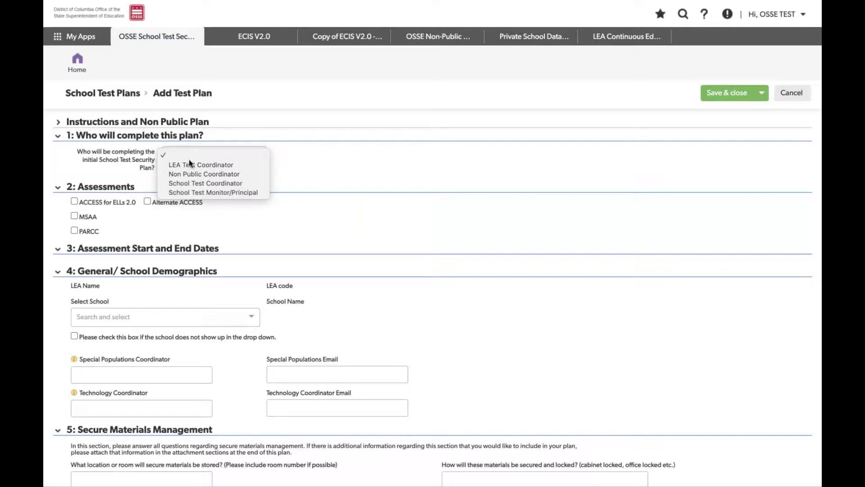
pyautogui.click(194, 184)
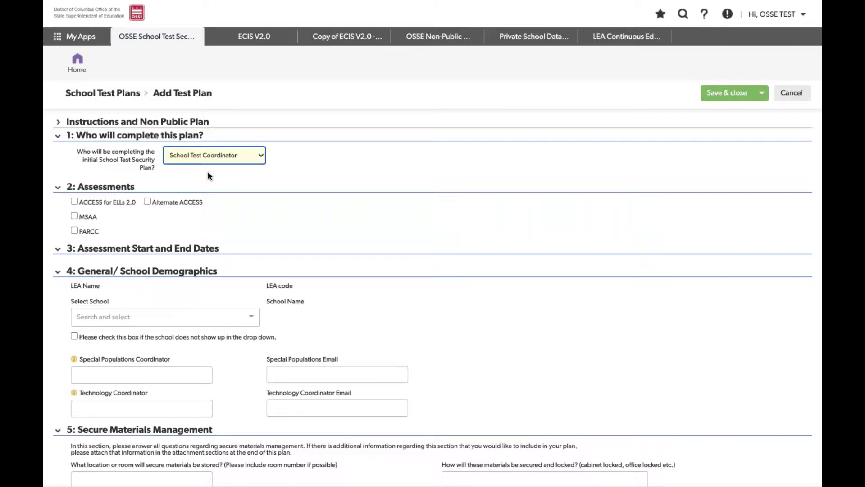
# Choose "Submit plan to LEA Test Coordinator" for coordinator approval in the LEA Approval Section
pyautogui.scroll(-20, 208, 174)
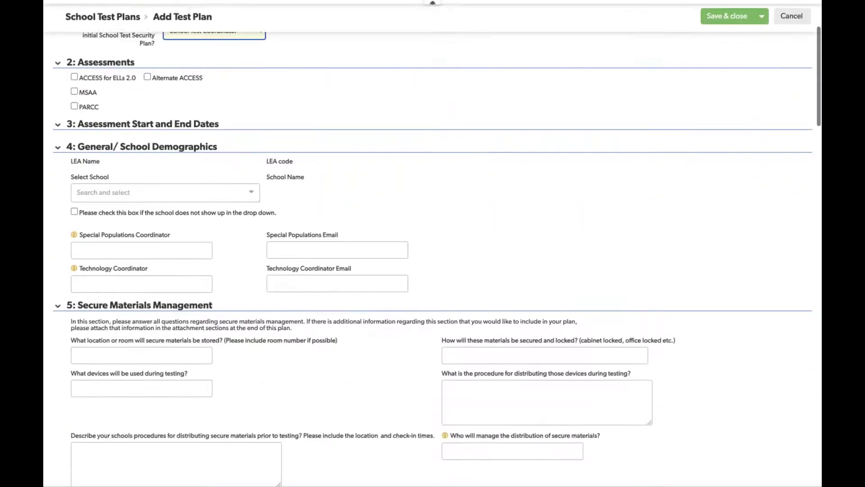
pyautogui.scroll(-20, 433, 259)
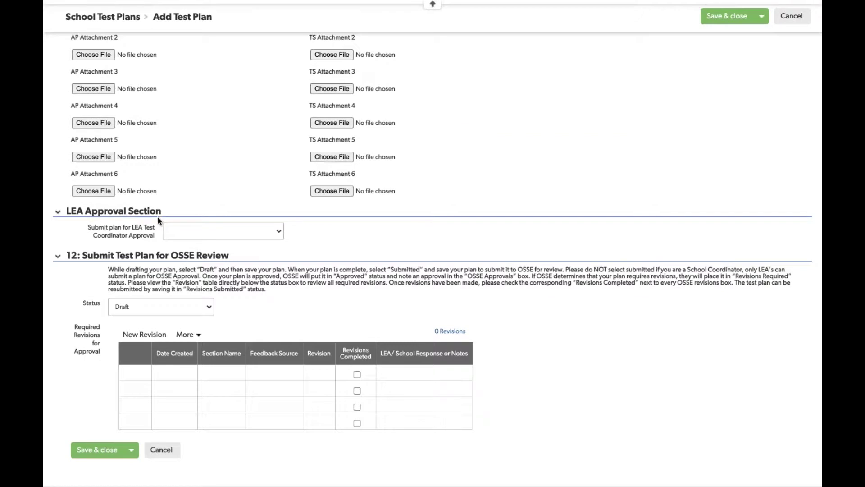
pyautogui.click(180, 229)
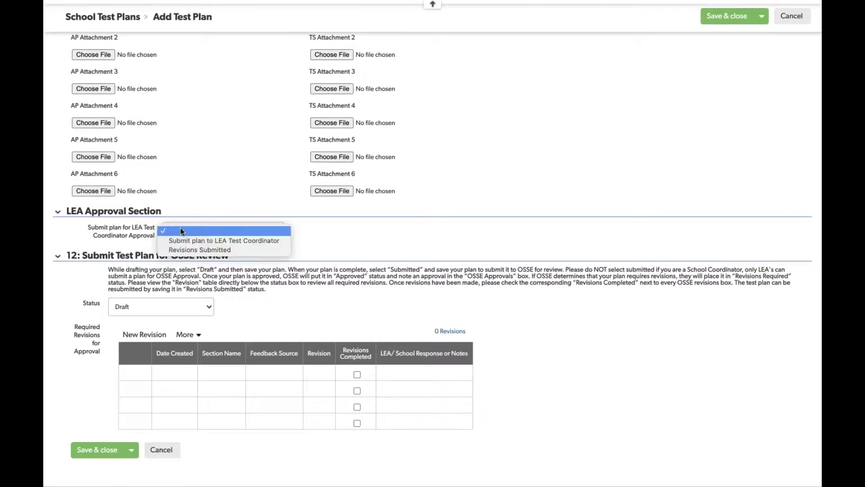
pyautogui.click(182, 241)
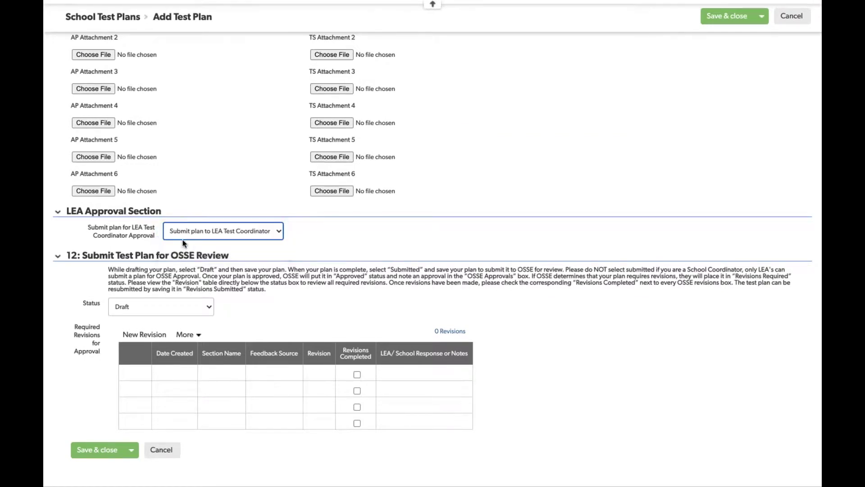
pyautogui.click(388, 280)
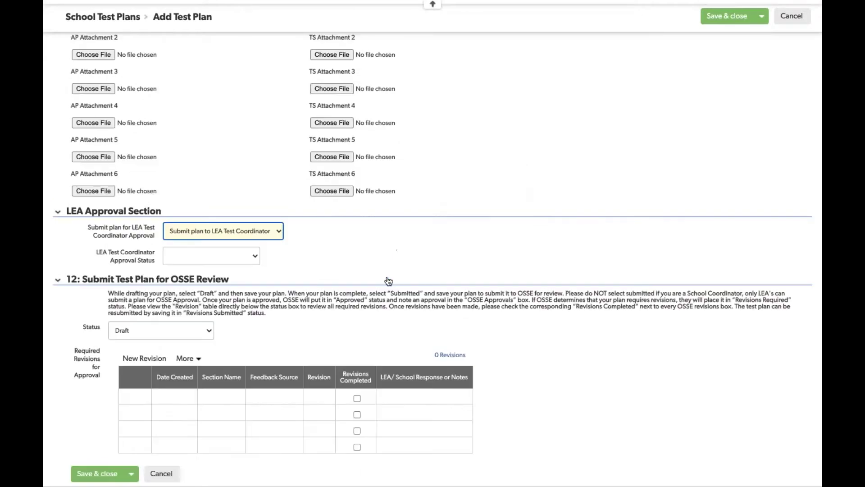
# Check the options for LEA approval status and plan submission, and clear the LEA Test Coordinator submission choice
pyautogui.click(193, 256)
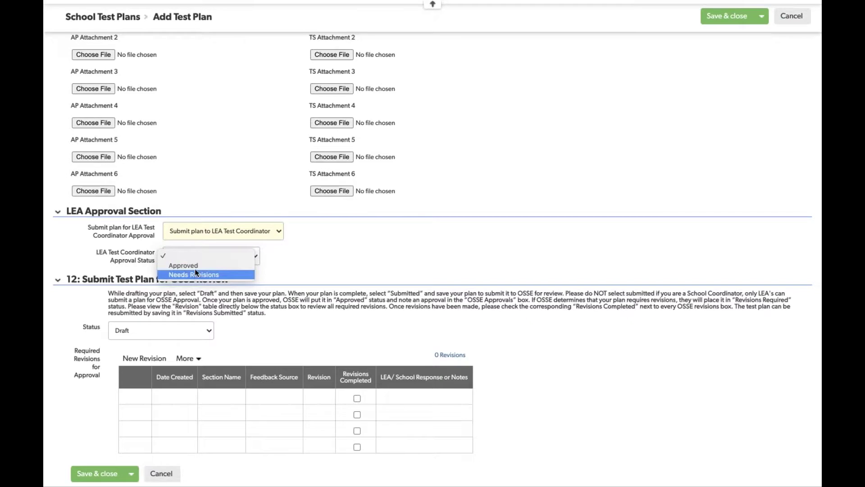
pyautogui.click(234, 233)
pyautogui.click(234, 234)
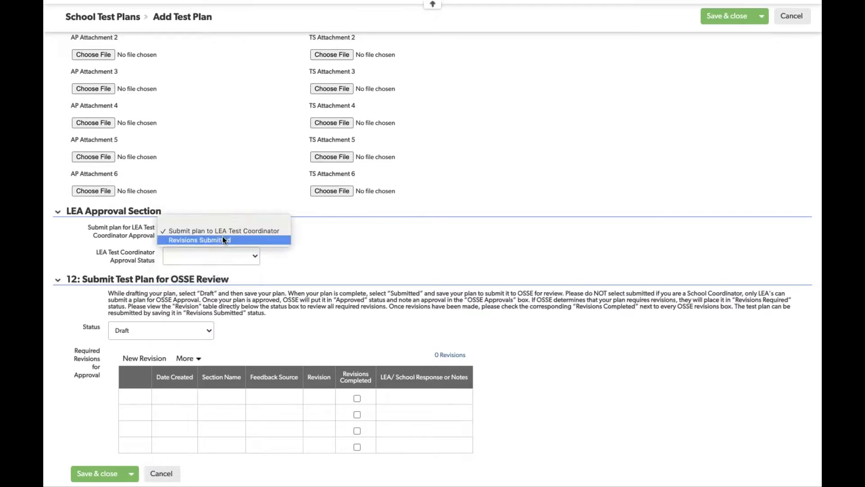
pyautogui.click(215, 226)
pyautogui.click(213, 232)
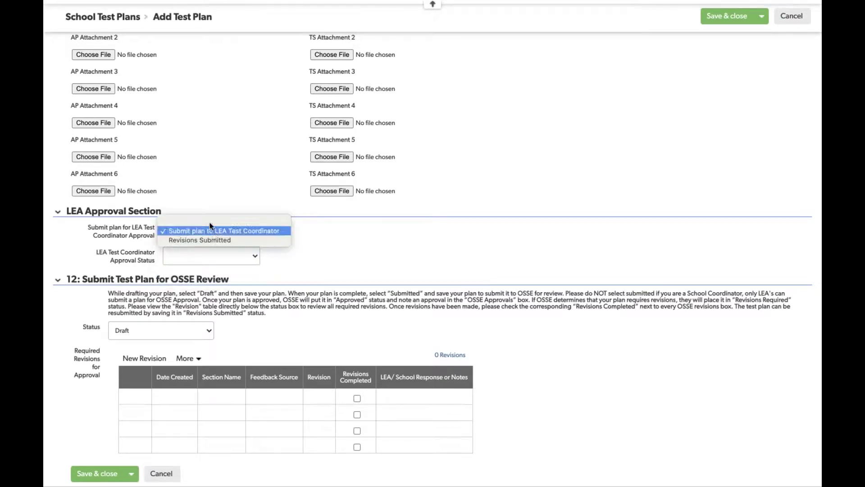
pyautogui.click(208, 220)
# Set LEA Test Coordinator as the person completing the initial School Test Security Plan
pyautogui.scroll(9, 259, 190)
pyautogui.scroll(15, 259, 190)
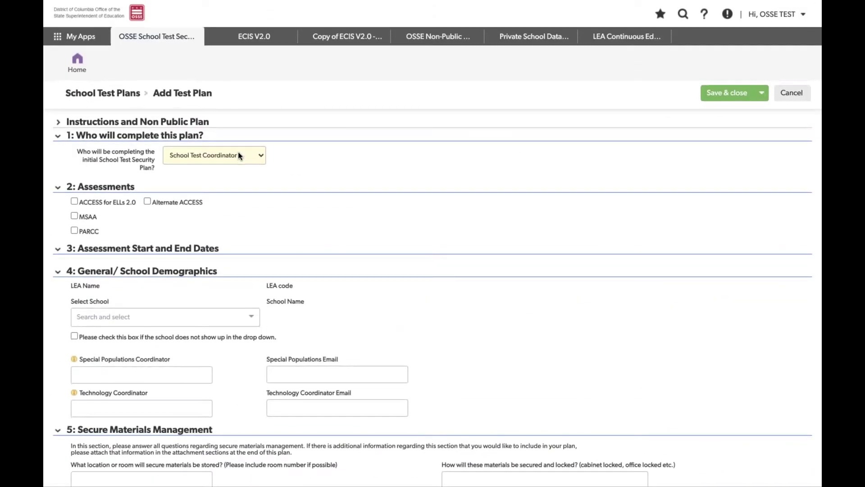
pyautogui.click(239, 155)
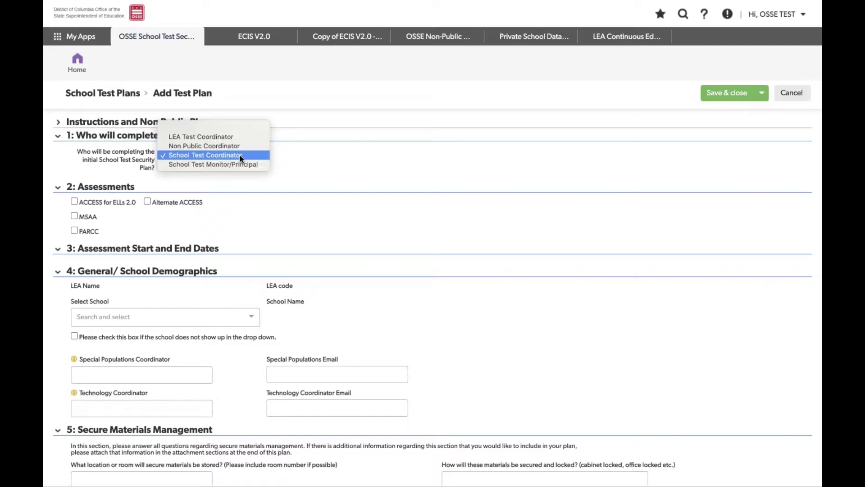
pyautogui.click(237, 139)
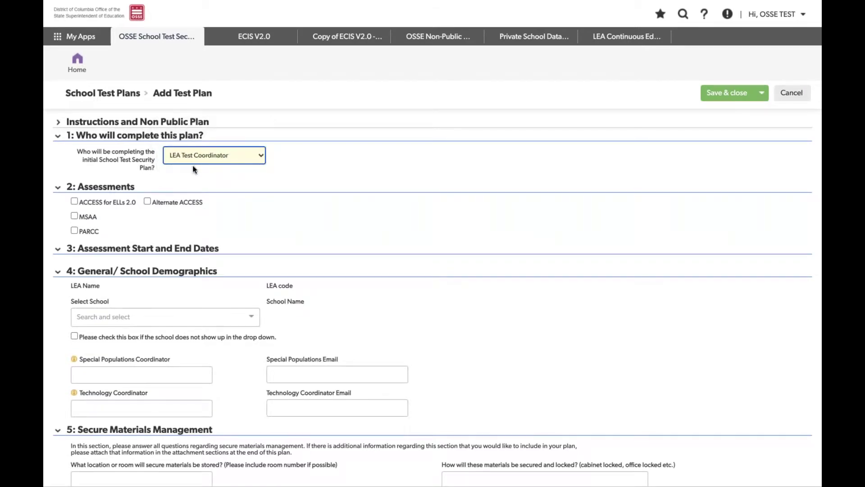
# Select ACCESS for ELLs 2.0, MSAA and PARCC as the plan's assessments
pyautogui.scroll(-1, 194, 169)
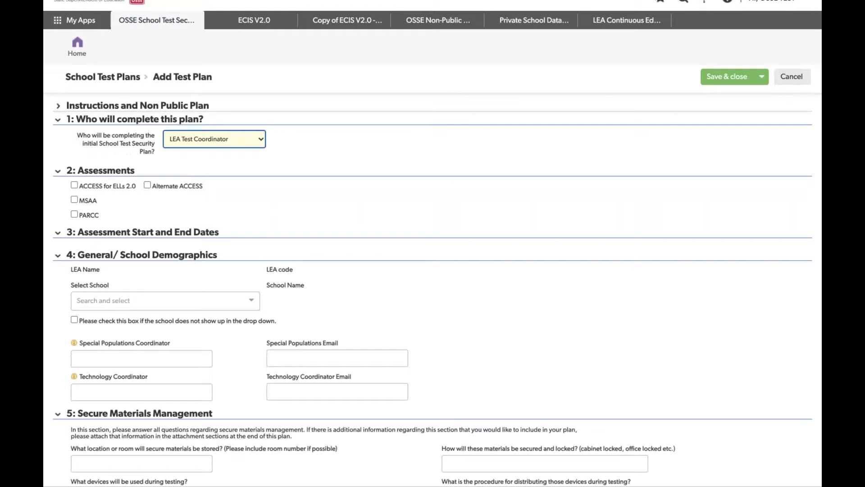
pyautogui.scroll(-2, 63, 165)
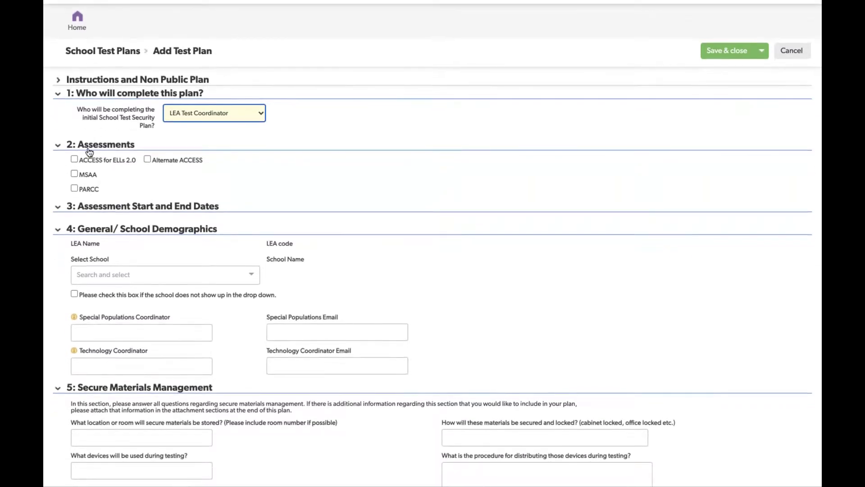
pyautogui.click(74, 159)
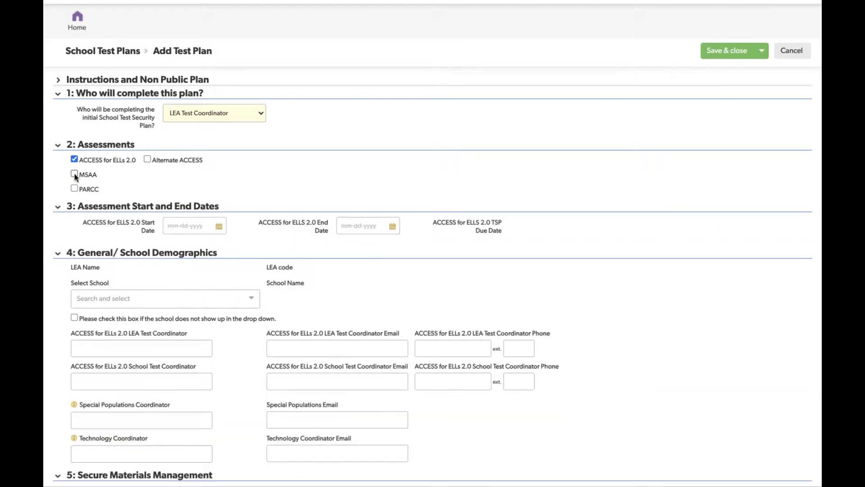
pyautogui.click(75, 174)
pyautogui.click(74, 188)
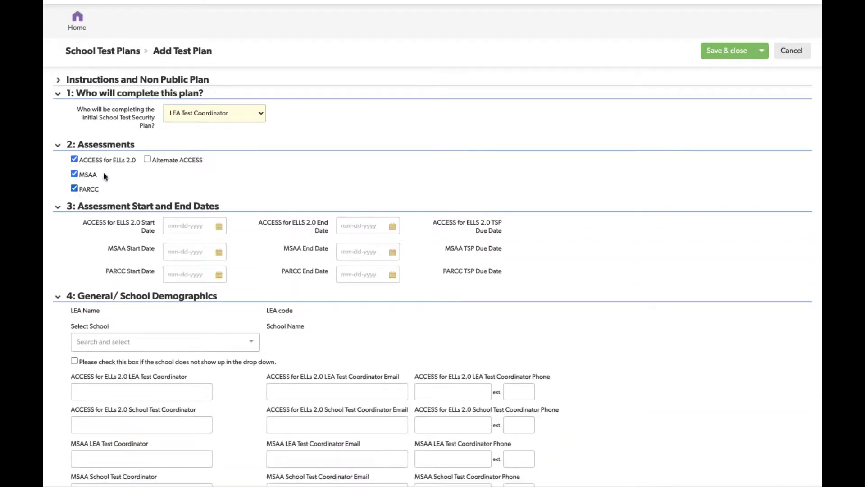
# Try adding and removing Alternate ACCESS, and clear the ACCESS for ELLs 2.0, MSAA and PARCC selections
pyautogui.click(149, 159)
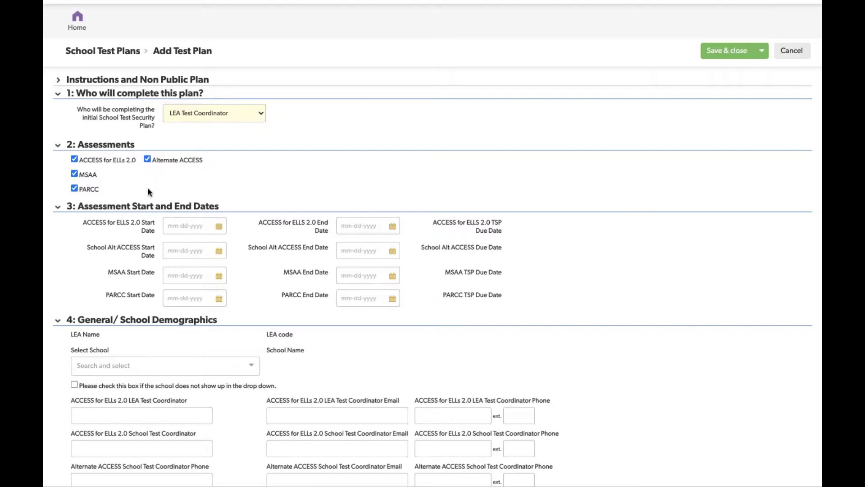
pyautogui.click(148, 158)
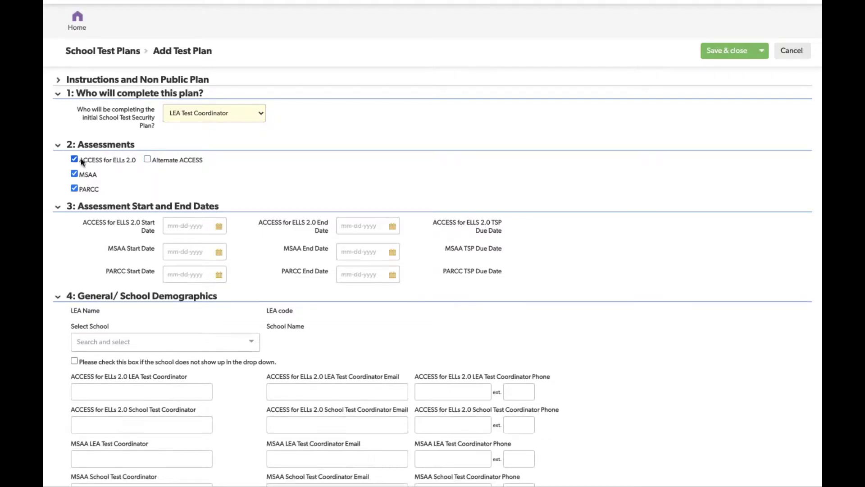
pyautogui.click(74, 160)
pyautogui.click(74, 173)
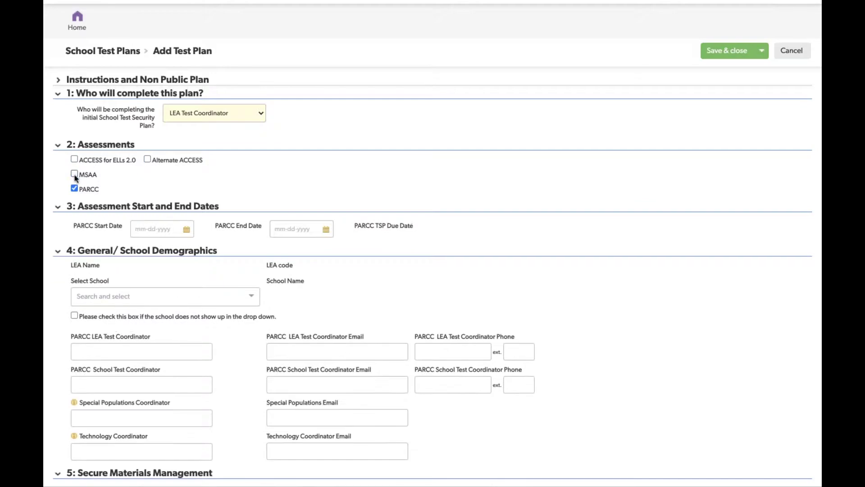
pyautogui.click(74, 188)
# Select all four assessments: PARCC, MSAA, ACCESS for ELLs 2.0 and Alternate ACCESS
pyautogui.click(74, 189)
pyautogui.click(75, 174)
pyautogui.click(74, 159)
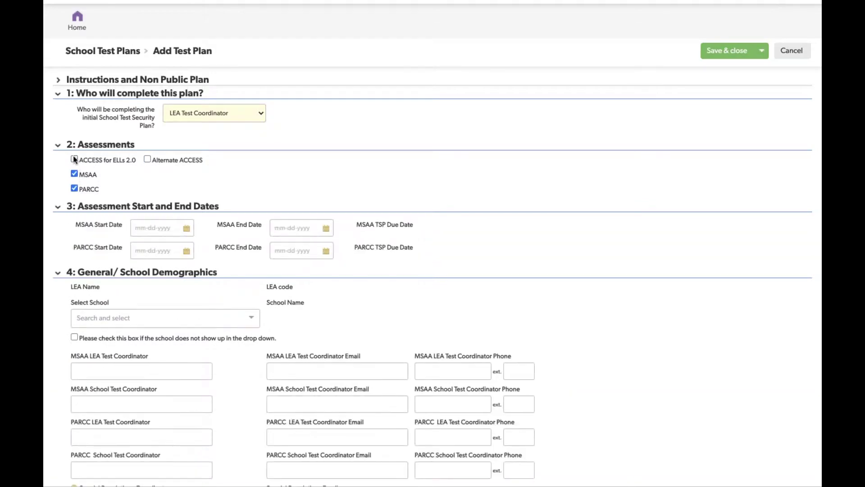
pyautogui.click(147, 160)
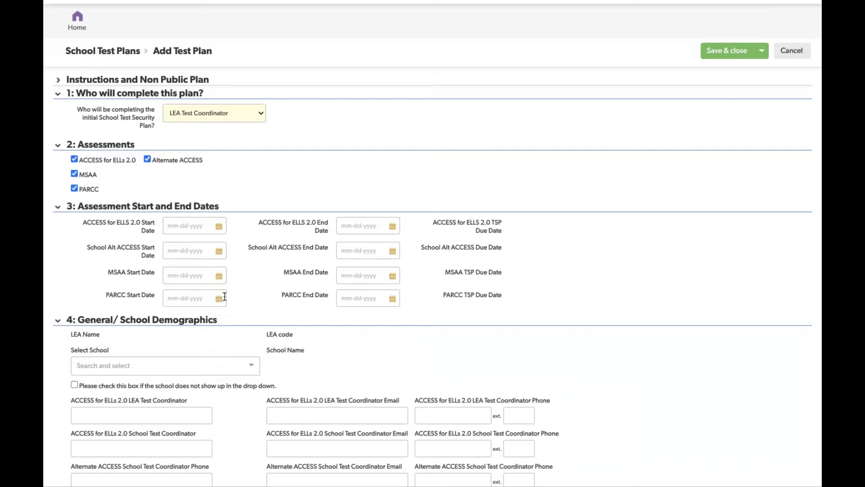
# Reduce the assessments to ACCESS for ELLs 2.0 only, and reselect MSAA and PARCC without Alternate ACCESS
pyautogui.click(75, 188)
pyautogui.click(75, 174)
pyautogui.click(147, 159)
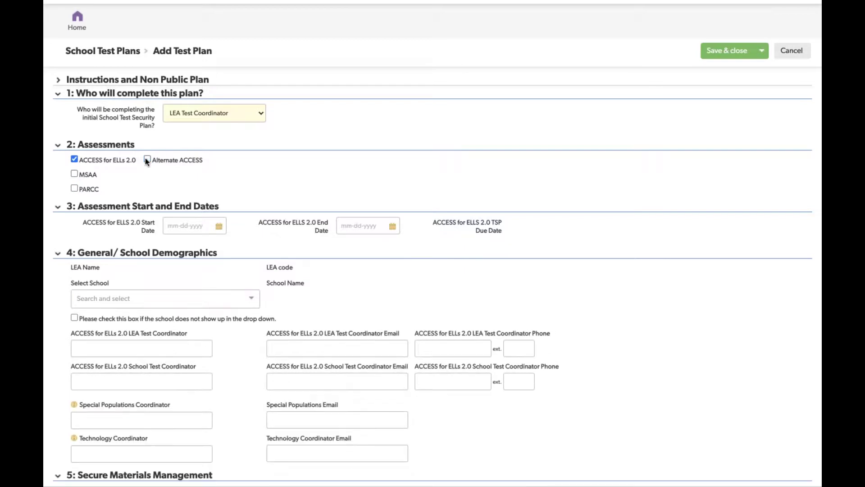
pyautogui.click(74, 173)
pyautogui.click(74, 188)
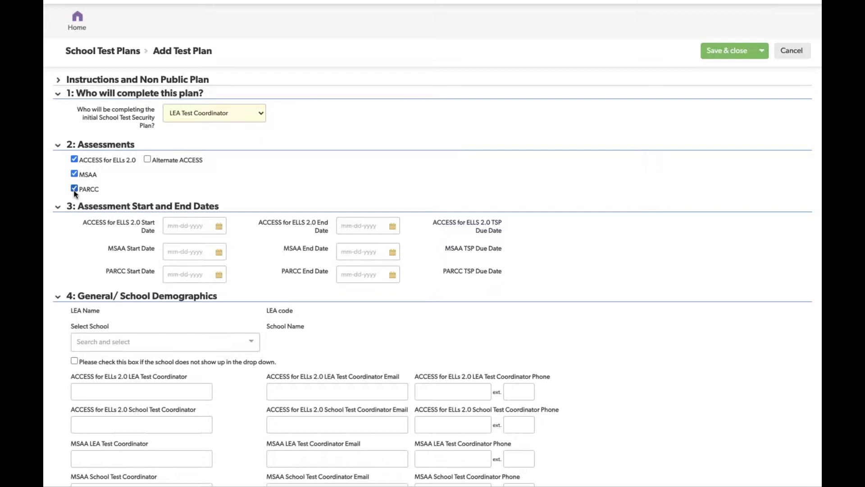
# Set the ACCESS for ELLs 2.0 start date to 01-30-2021 and its end date to 02-06-2021
pyautogui.scroll(-1, 75, 193)
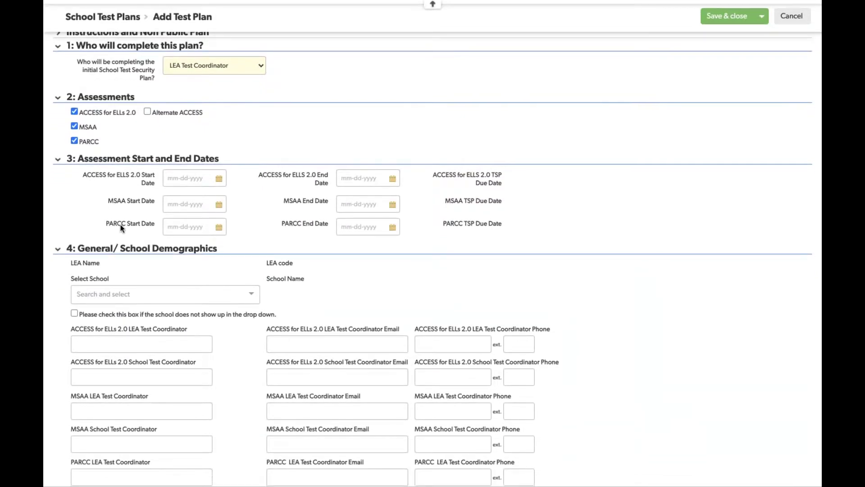
pyautogui.scroll(-2, 121, 227)
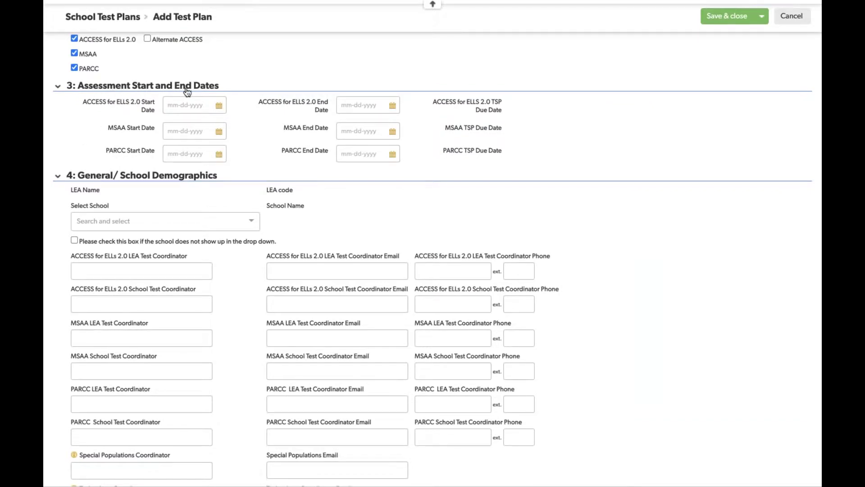
pyautogui.click(218, 109)
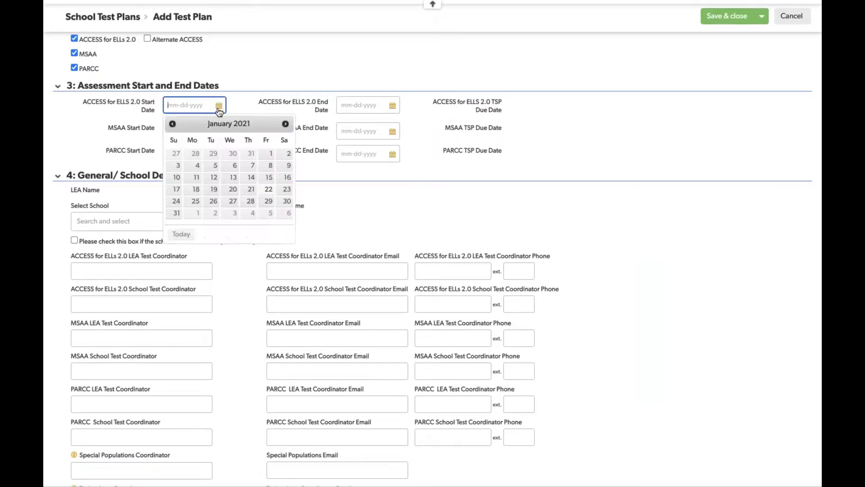
pyautogui.click(287, 201)
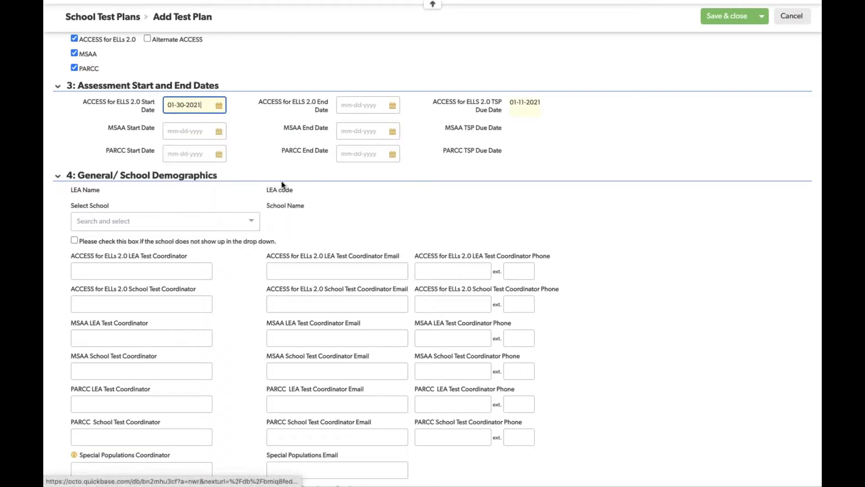
pyautogui.click(388, 108)
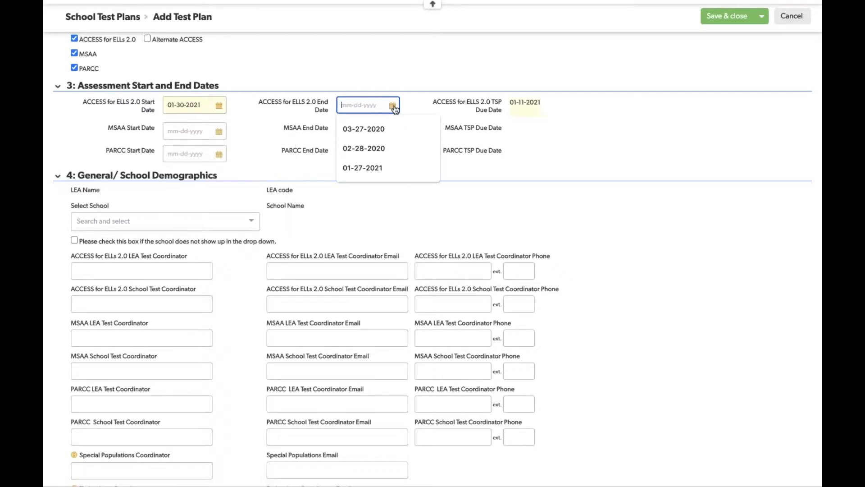
pyautogui.click(393, 106)
pyautogui.click(459, 217)
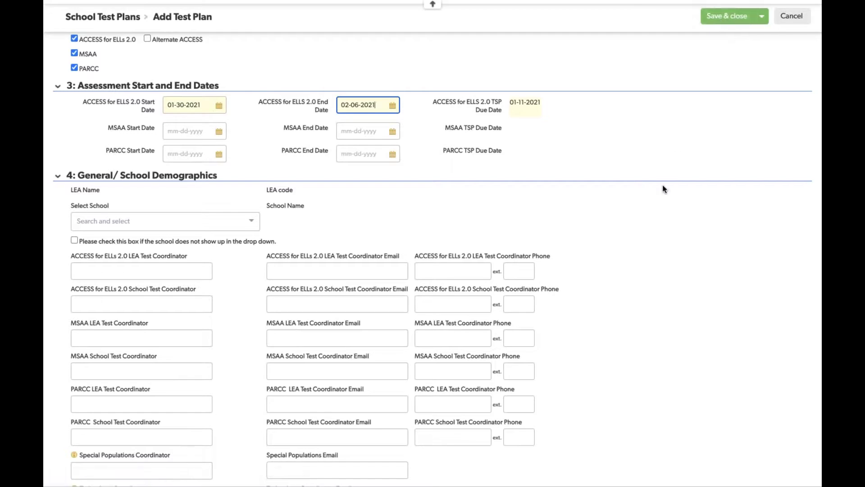
# Try a school search for "fr", clear it, and select Early Childhood Academy PCS (school ID 138) as the plan's school
pyautogui.click(211, 218)
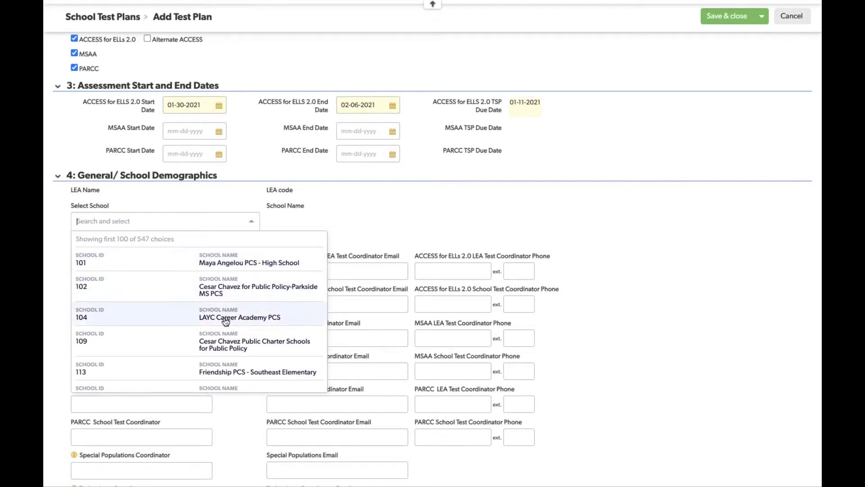
pyautogui.scroll(-6, 217, 345)
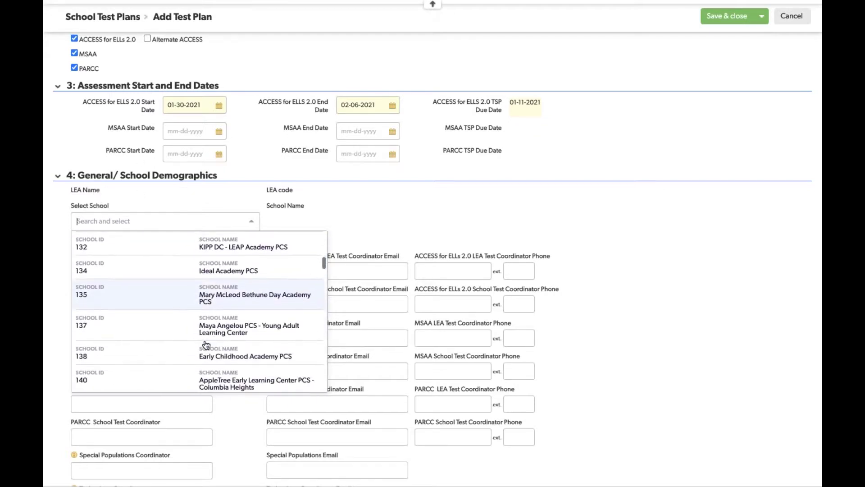
pyautogui.scroll(-3, 206, 345)
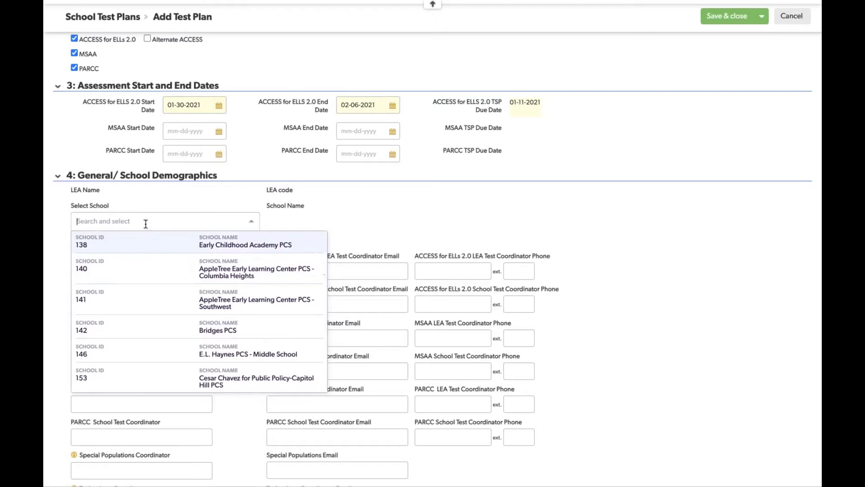
pyautogui.write('fr')
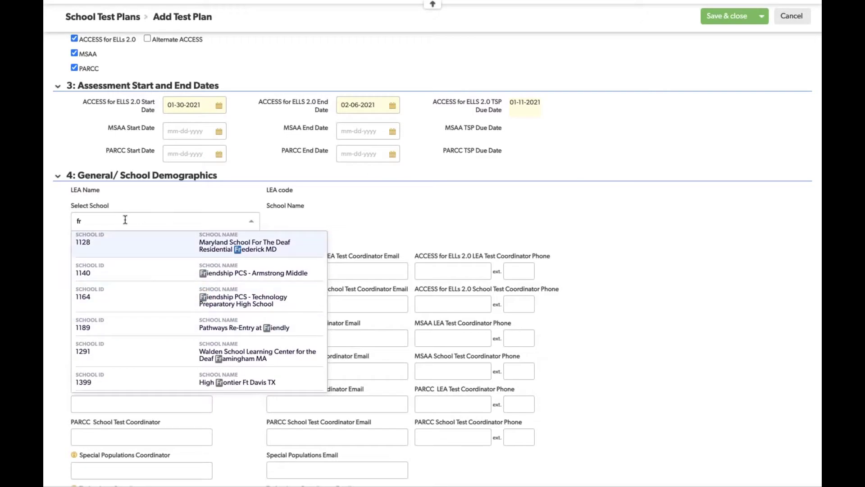
pyautogui.press('BackSpace')
pyautogui.press('BackSpace')
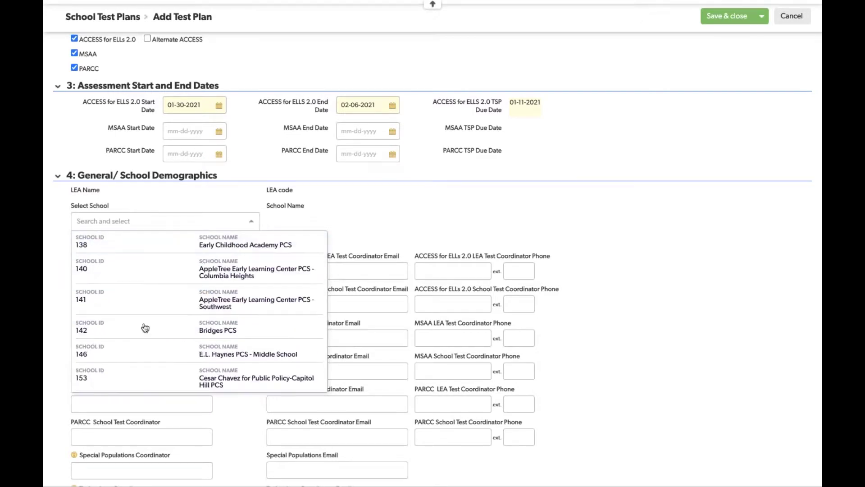
pyautogui.click(130, 248)
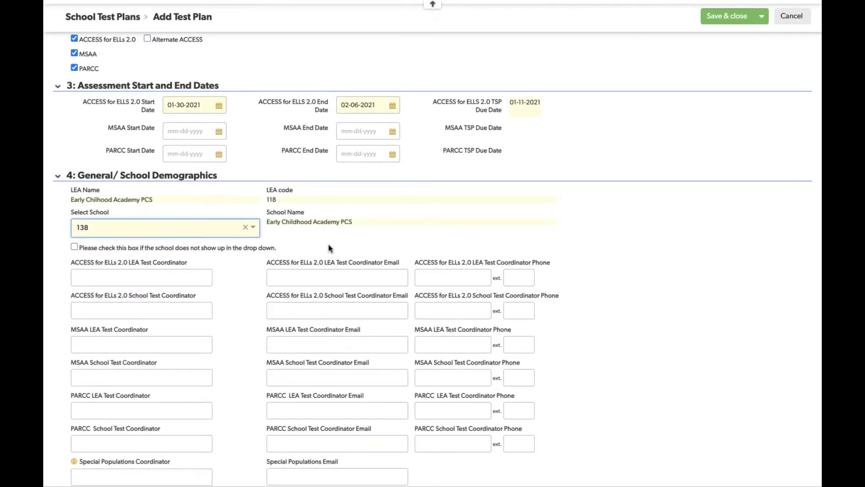
# Review the coordinator contact fields for the selected assessments and the Secure Materials Management questions
pyautogui.scroll(-2, 328, 245)
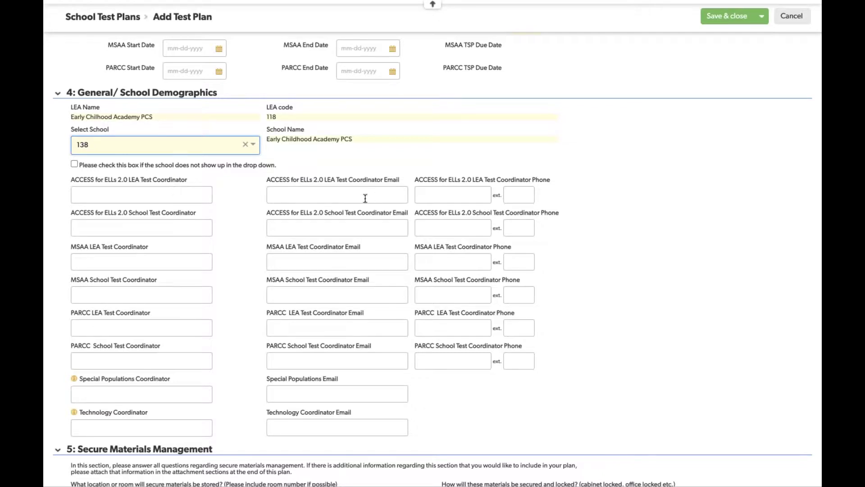
pyautogui.scroll(1, 169, 253)
pyautogui.scroll(-1, 169, 253)
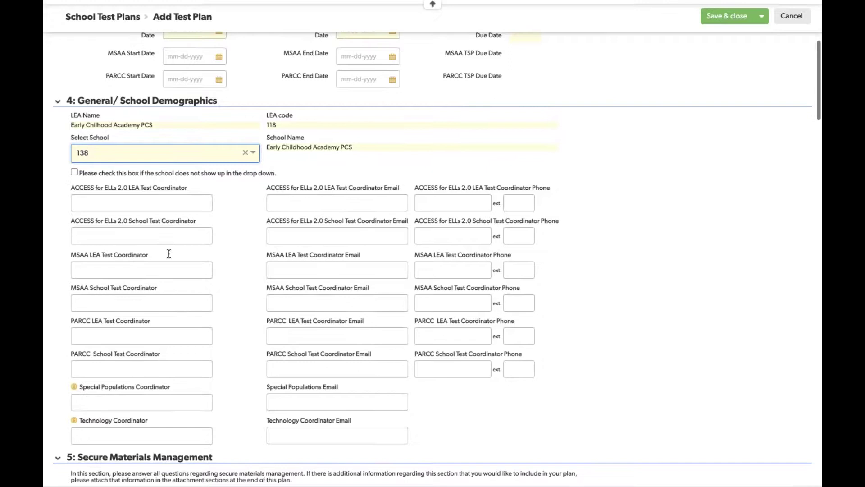
pyautogui.scroll(1, 151, 356)
pyautogui.scroll(3, 153, 355)
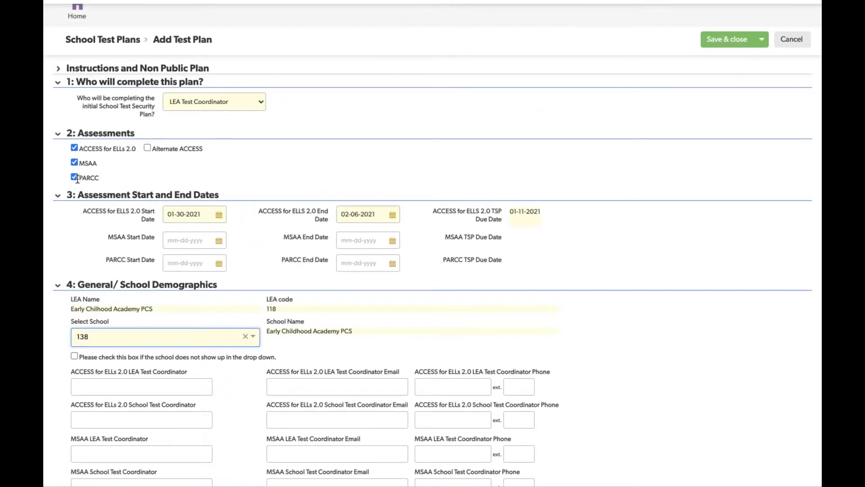
pyautogui.scroll(-9, 78, 178)
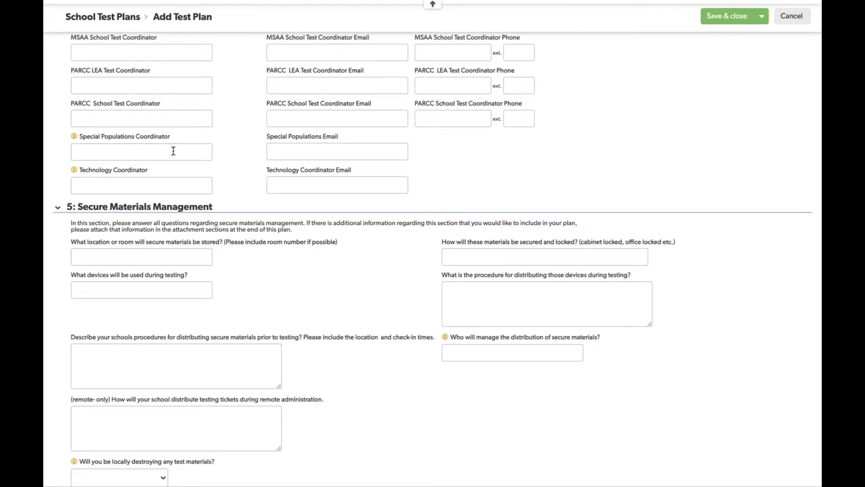
pyautogui.scroll(-3, 129, 181)
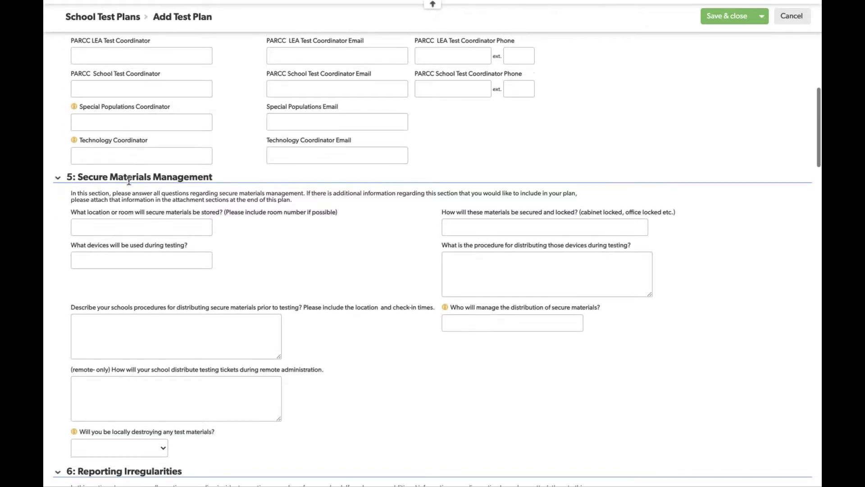
pyautogui.scroll(-2, 129, 180)
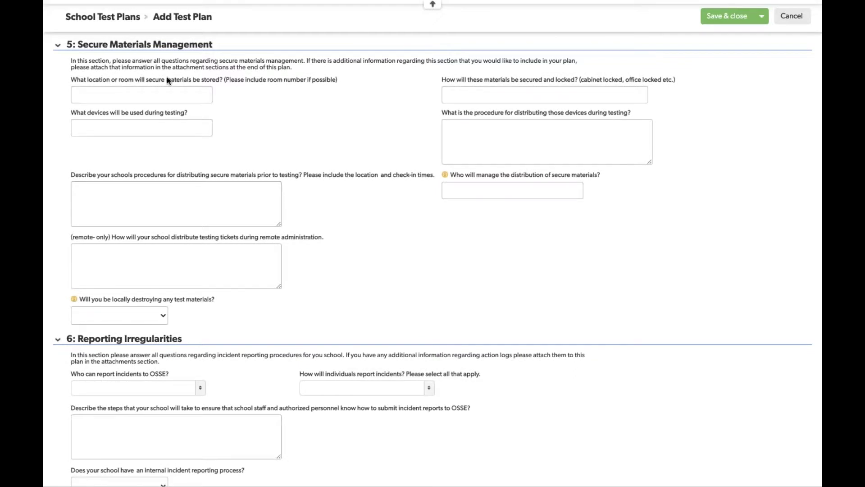
# Set both the MSAA and PARCC start dates to 01-30-2021
pyautogui.scroll(15, 171, 75)
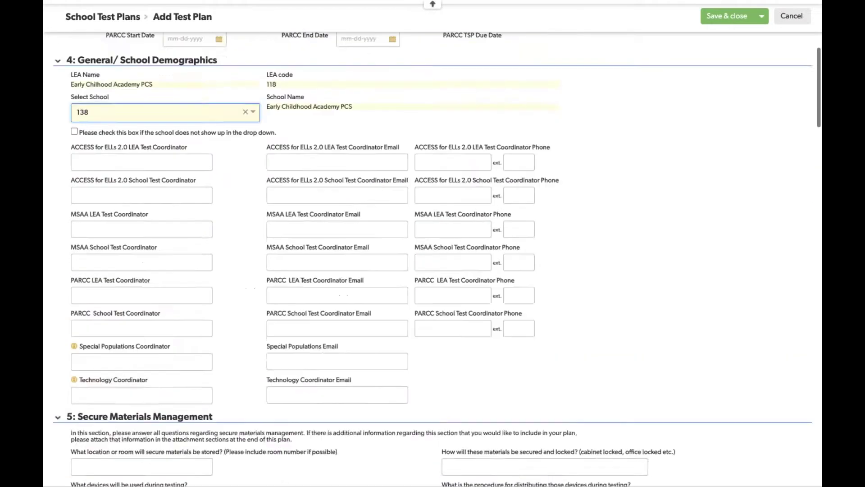
pyautogui.scroll(3, 437, 250)
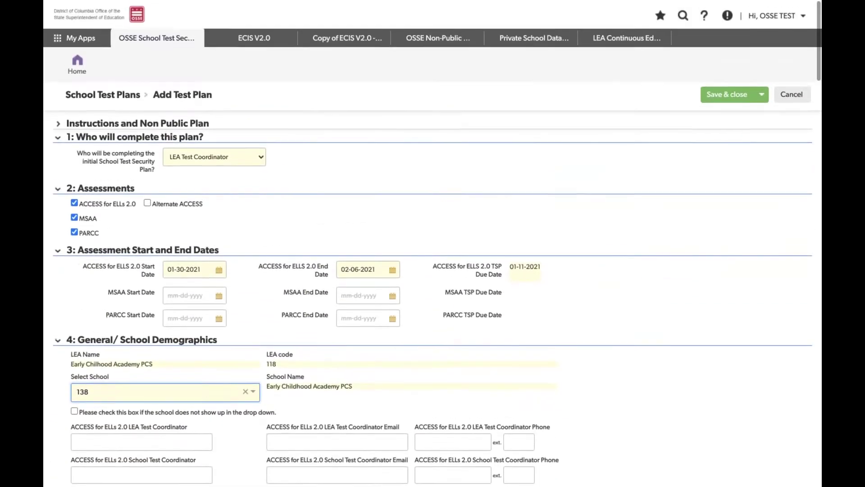
pyautogui.click(219, 290)
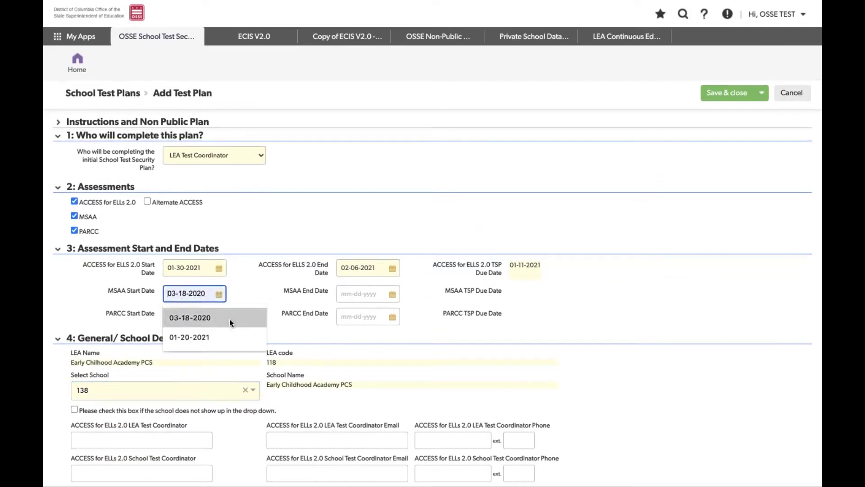
pyautogui.click(219, 294)
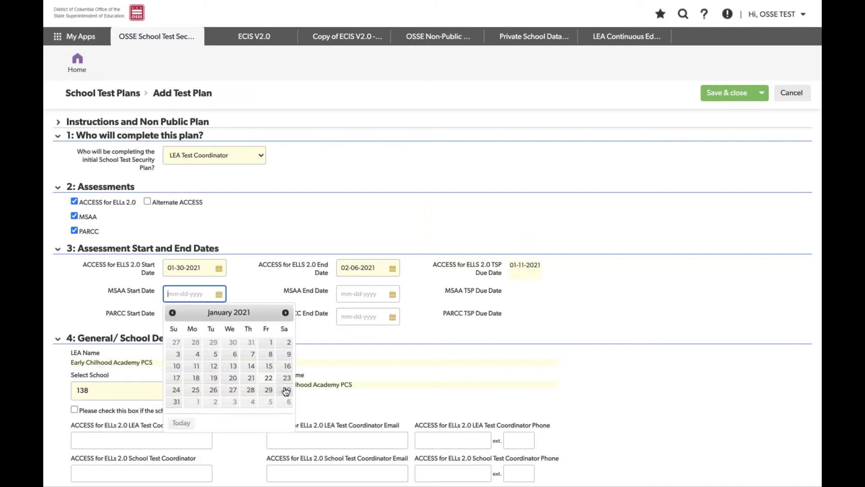
pyautogui.click(285, 390)
pyautogui.click(219, 317)
pyautogui.click(287, 413)
# Set the MSAA end date to 01-27-2021
pyautogui.click(394, 294)
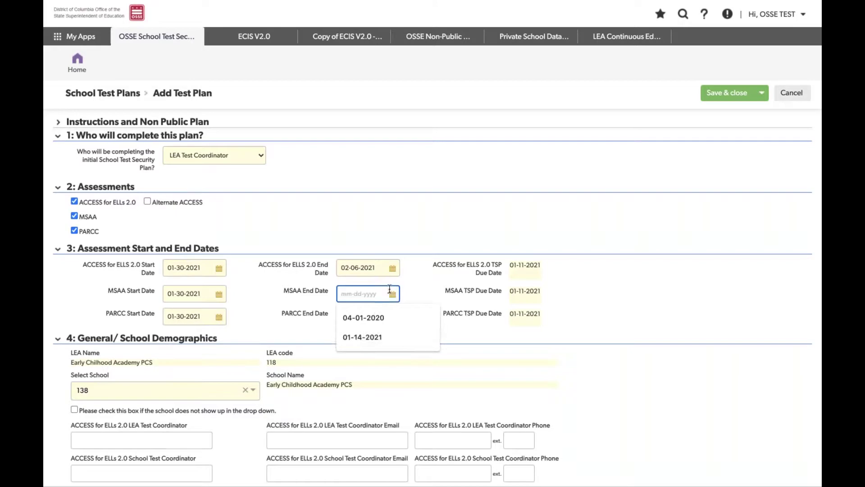
pyautogui.click(394, 294)
pyautogui.click(401, 387)
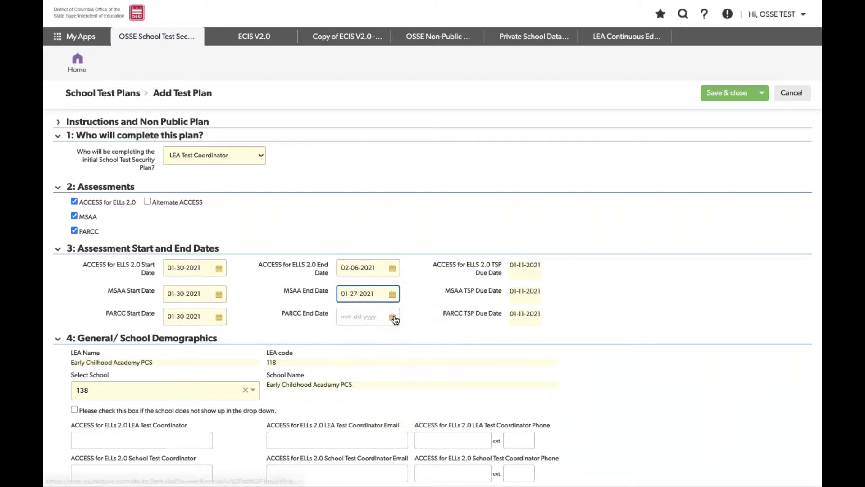
# Set the PARCC end date to 01-29-2021, and save and close the new test plan
pyautogui.click(392, 316)
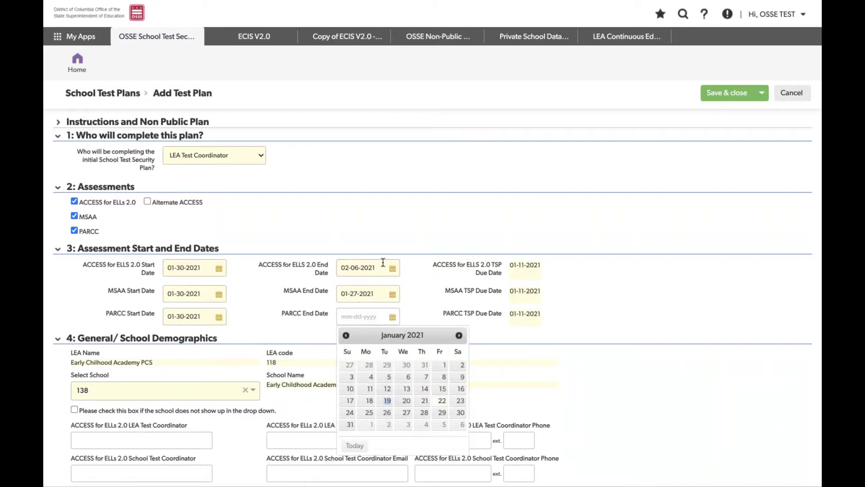
pyautogui.click(442, 413)
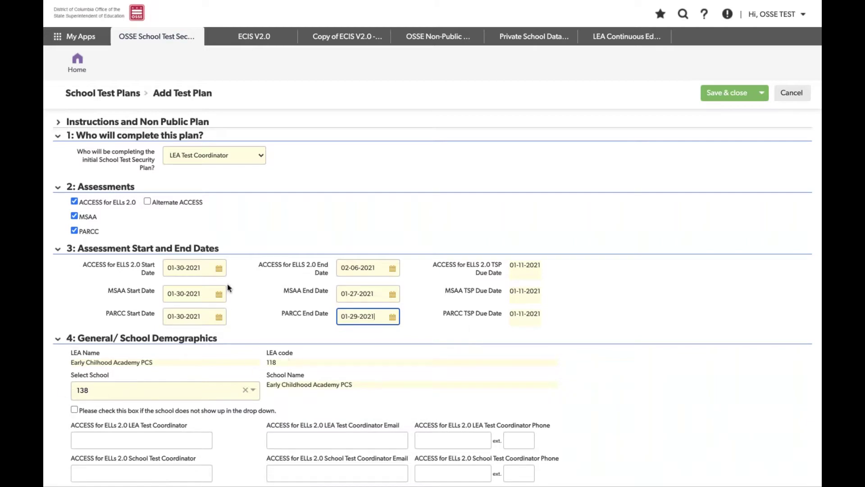
pyautogui.click(743, 97)
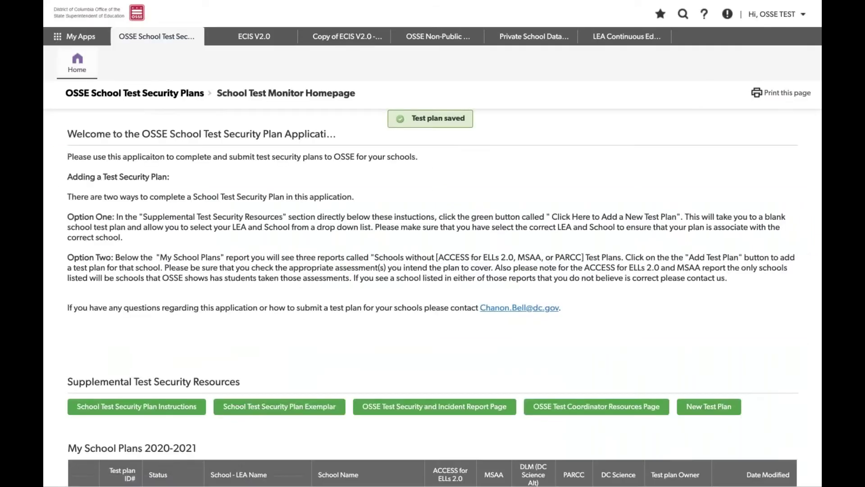
# Open the draft Early Childhood Academy PCS test plan for editing from My School Plans 2020-2021
pyautogui.scroll(-6, 433, 257)
pyautogui.scroll(-1, 247, 194)
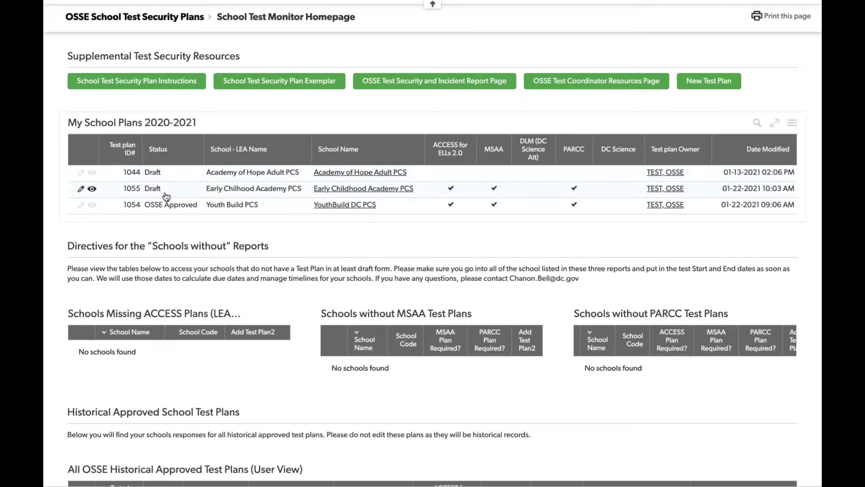
pyautogui.click(82, 189)
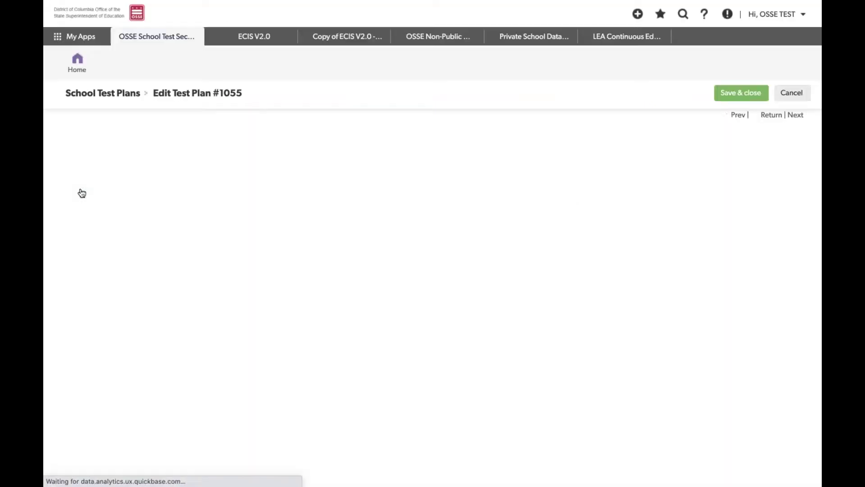
# Answer the remote-only question about distributing testing tickets in Secure Materials Management with "N/A; In-person Only"
pyautogui.scroll(-1, 301, 177)
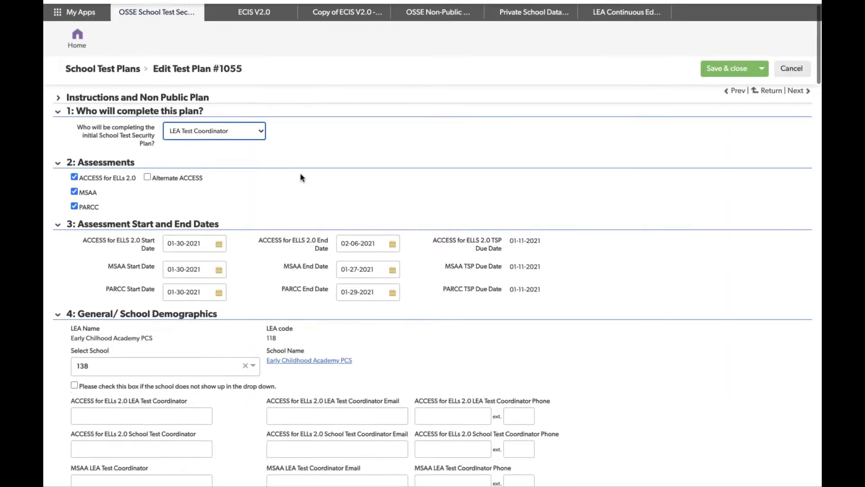
pyautogui.scroll(-5, 301, 177)
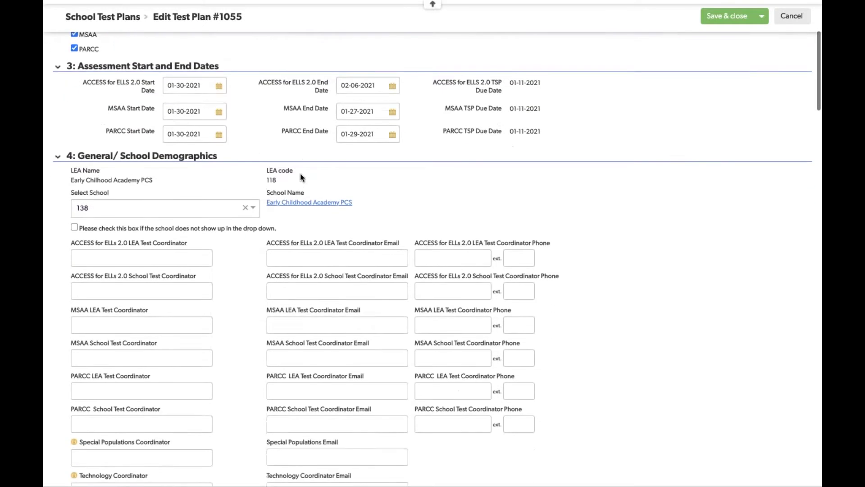
pyautogui.scroll(-8, 300, 177)
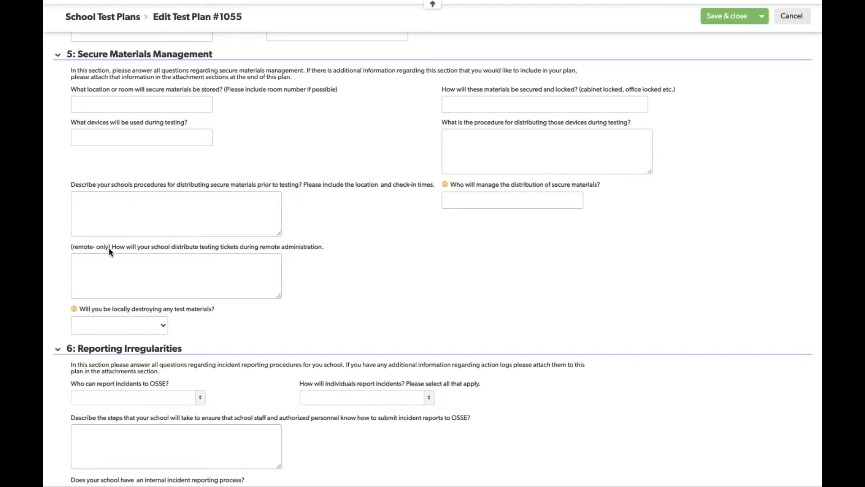
pyautogui.click(134, 264)
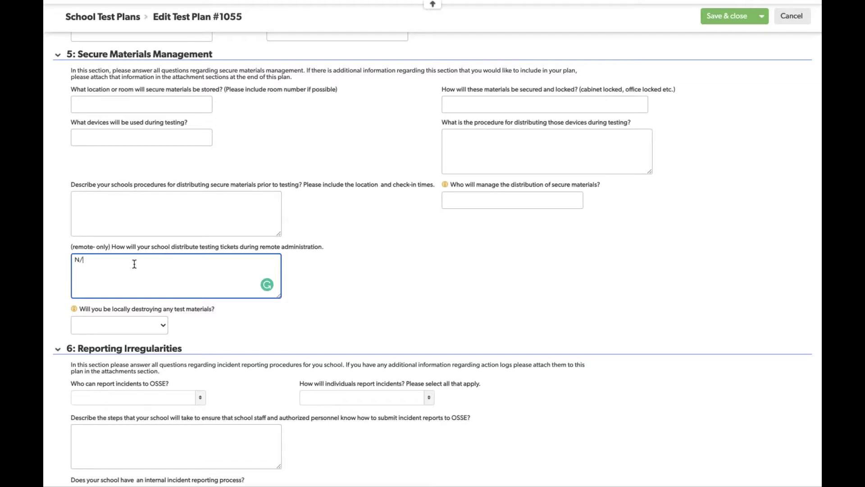
pyautogui.write('; In-person Only')
# Try Yes for locally destroying test materials, and switch the answer to No
pyautogui.scroll(-2, 317, 278)
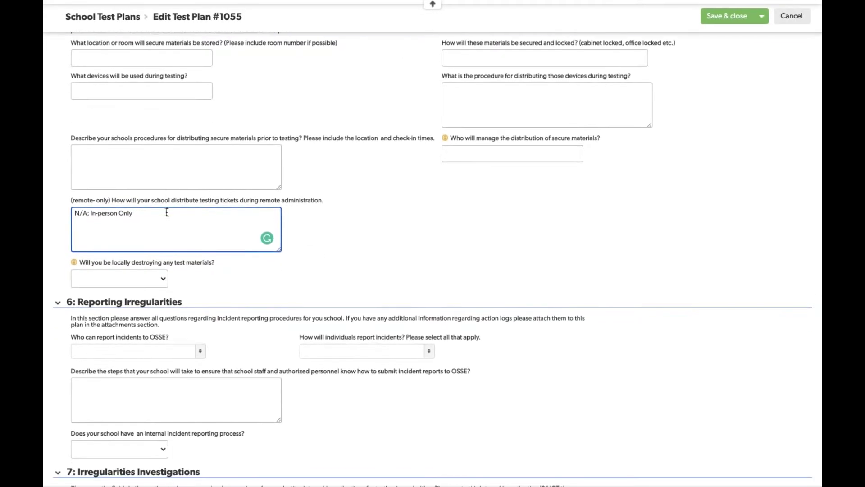
pyautogui.click(145, 279)
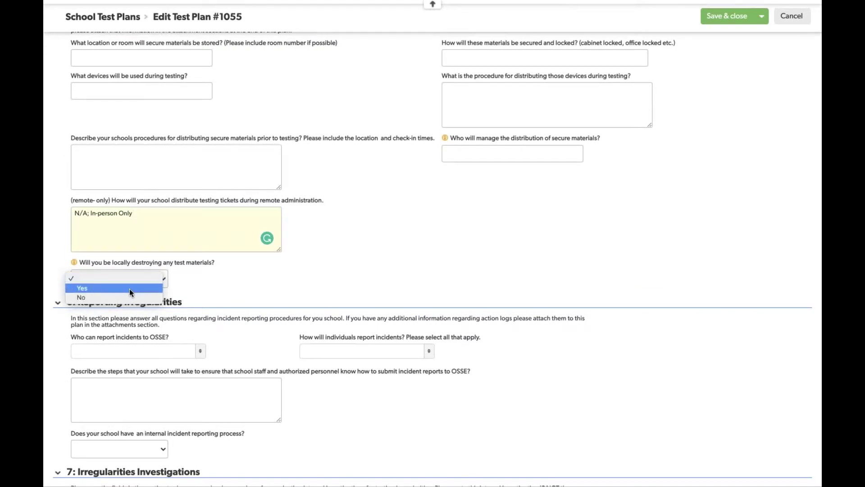
pyautogui.click(129, 288)
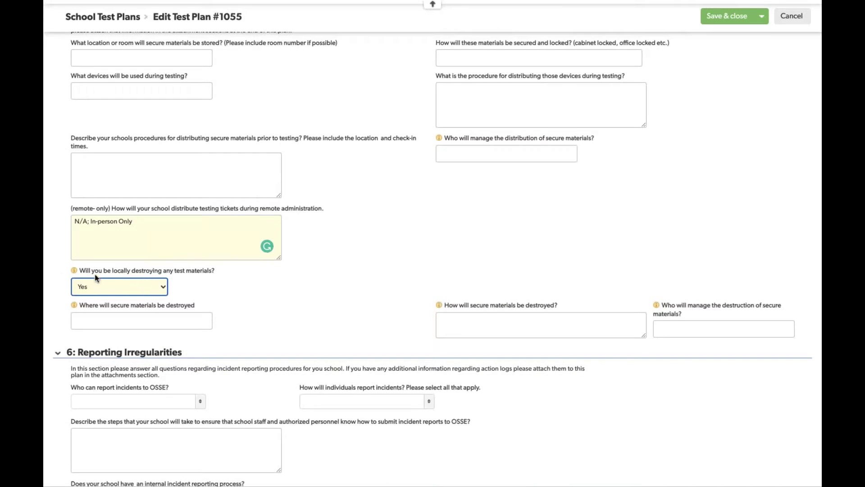
pyautogui.click(97, 289)
pyautogui.click(97, 296)
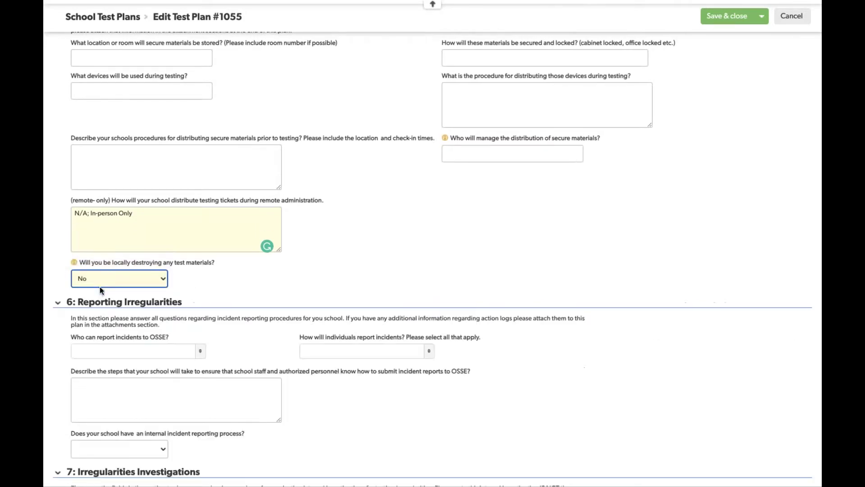
pyautogui.click(103, 282)
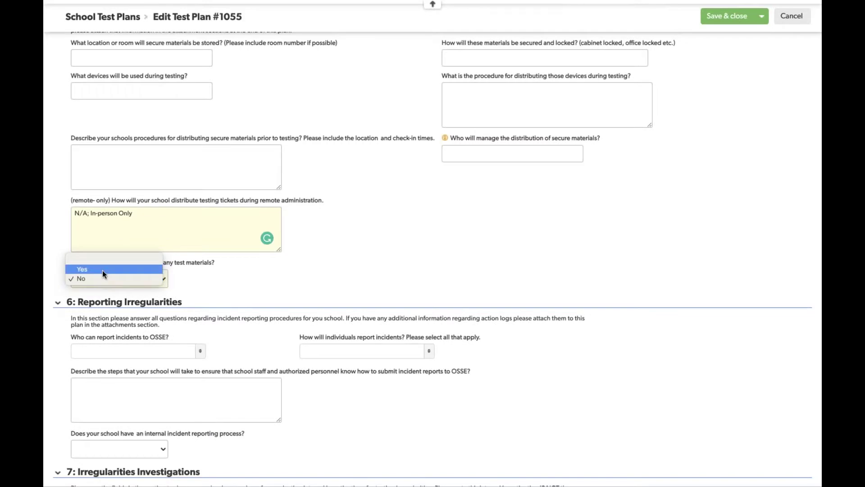
pyautogui.press('Escape')
pyautogui.press('Up')
# Choose School Test Coordinators and Test Proctors as the people who can report incidents to OSSE
pyautogui.scroll(-6, 102, 272)
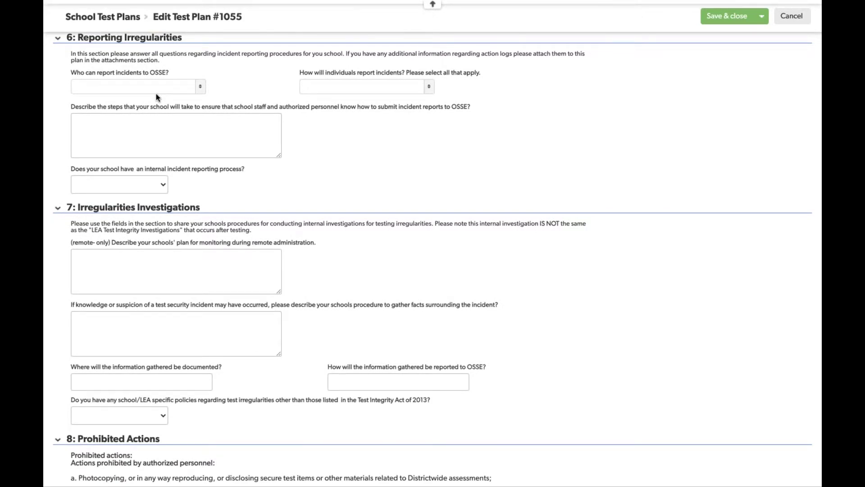
pyautogui.click(197, 90)
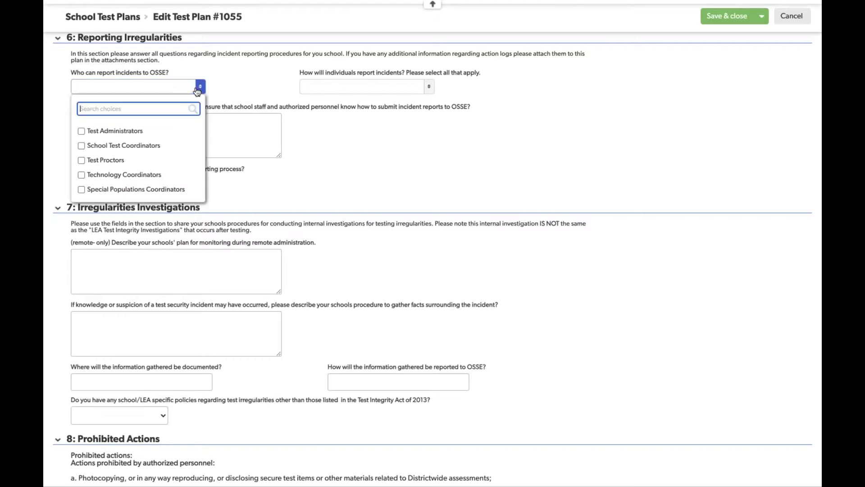
pyautogui.click(149, 162)
pyautogui.click(173, 148)
pyautogui.click(201, 90)
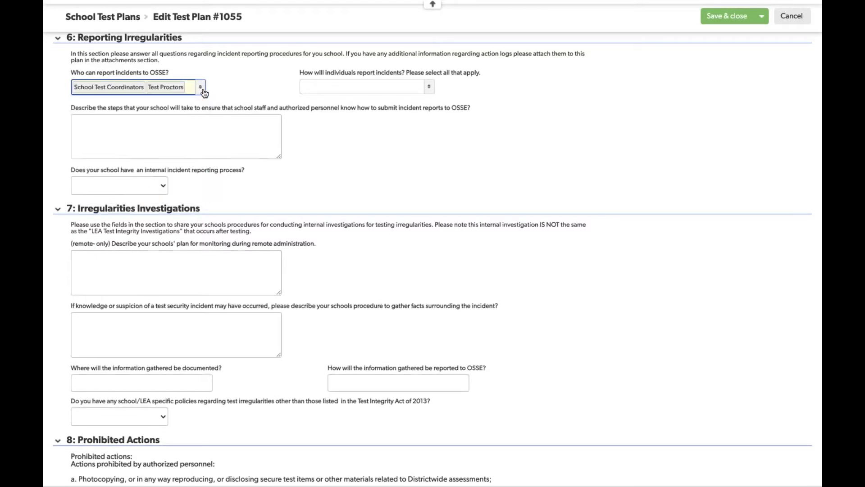
# Set the reporting methods to Call OSSE Hotline and Bring/ Deliver, Mail Incident Report Directly to OSSE, and answer Yes for an internal incident reporting process
pyautogui.click(356, 88)
pyautogui.click(356, 178)
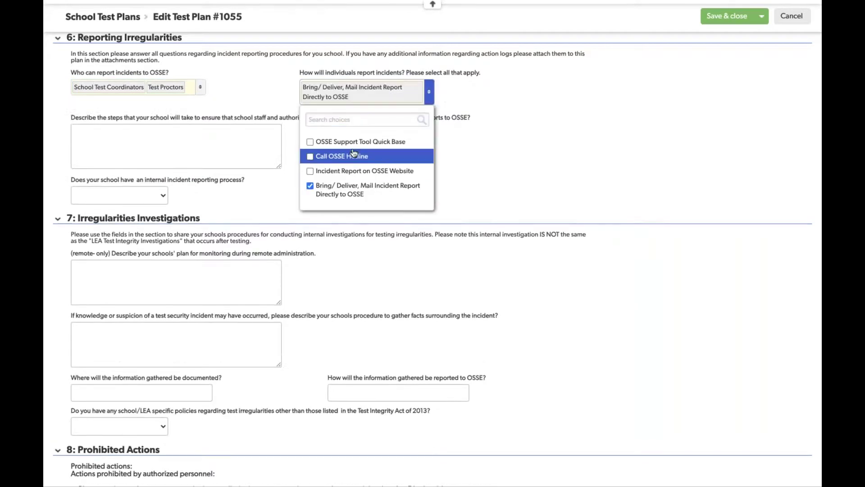
pyautogui.click(353, 155)
pyautogui.click(157, 209)
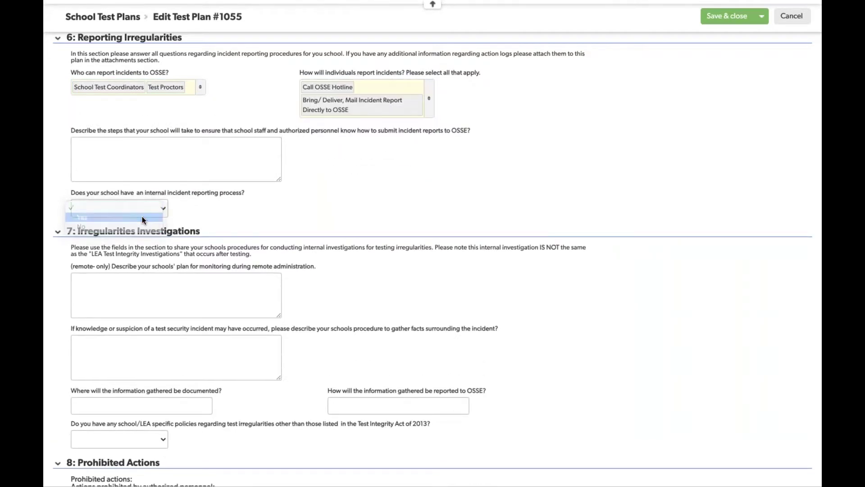
pyautogui.click(142, 219)
# Answer Yes to having school/LEA specific policies on test irregularities beyond the Test Integrity Act of 2013
pyautogui.scroll(-2, 266, 263)
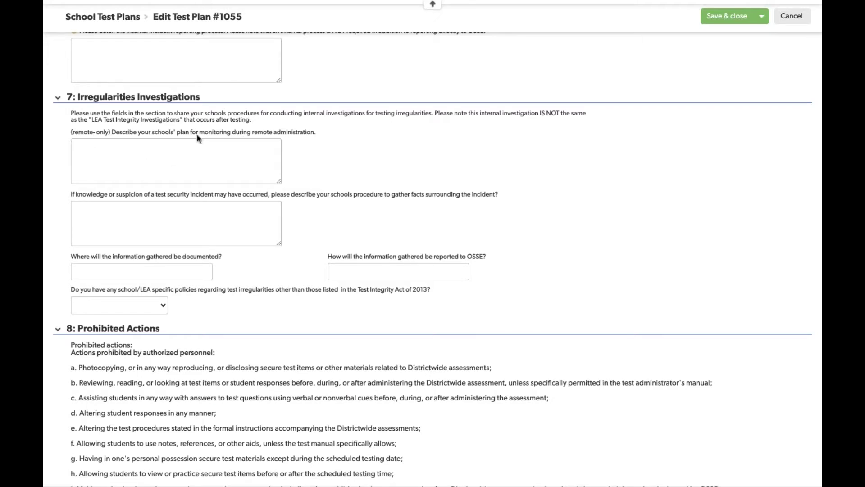
pyautogui.scroll(1, 216, 200)
pyautogui.scroll(-2, 217, 200)
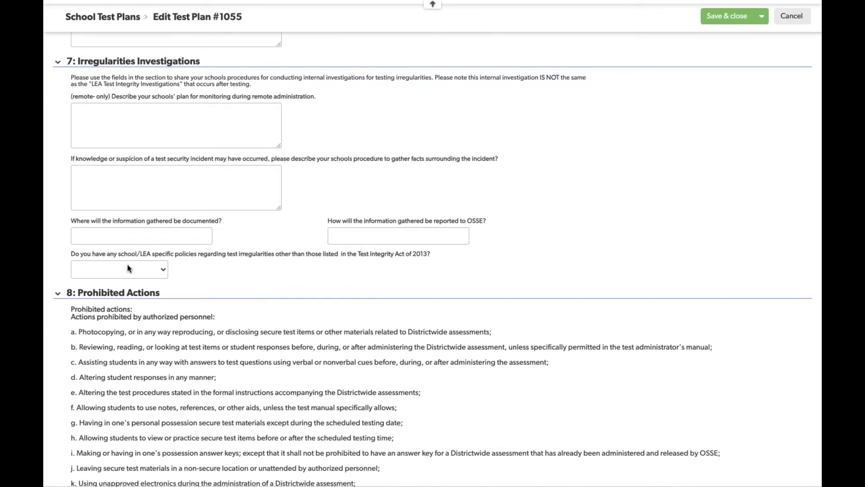
pyautogui.click(127, 266)
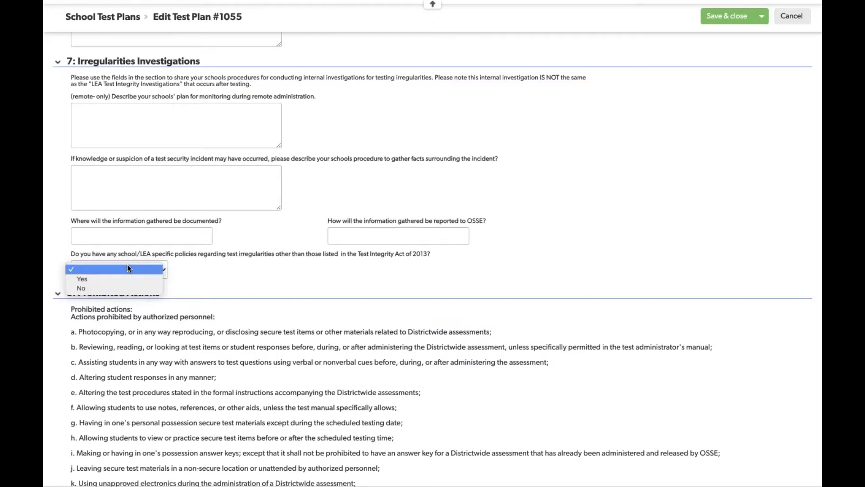
pyautogui.click(124, 280)
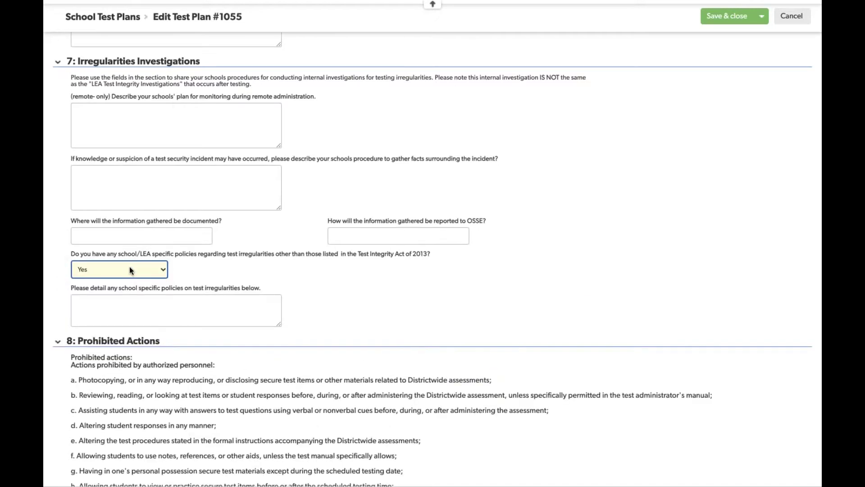
# Review the Prohibited Actions list, try Yes for additional prohibited actions, and reset that answer to blank
pyautogui.scroll(-5, 129, 269)
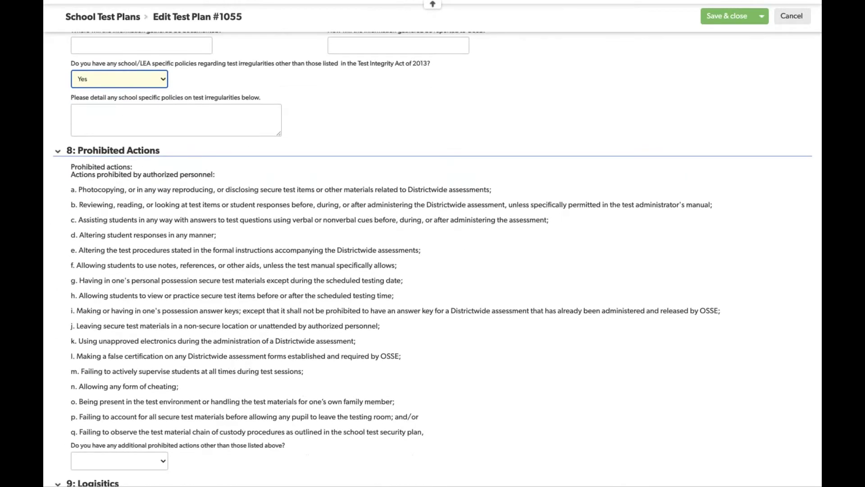
pyautogui.scroll(-4, 437, 259)
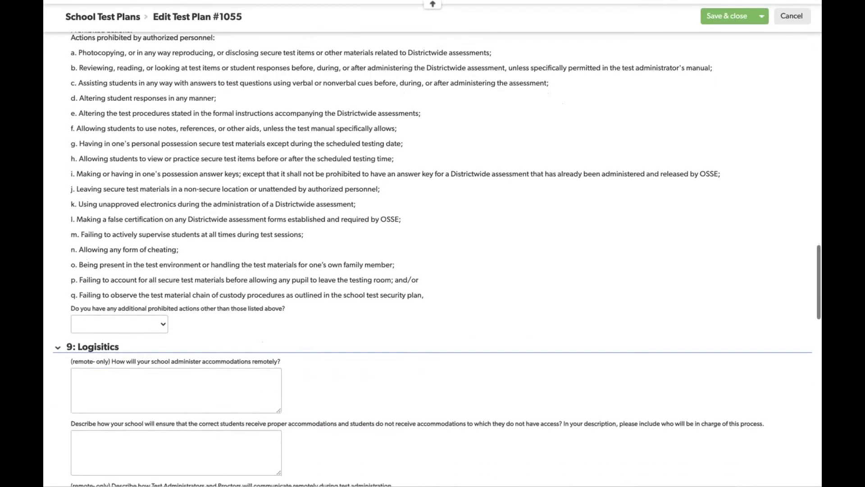
pyautogui.scroll(1, 94, 294)
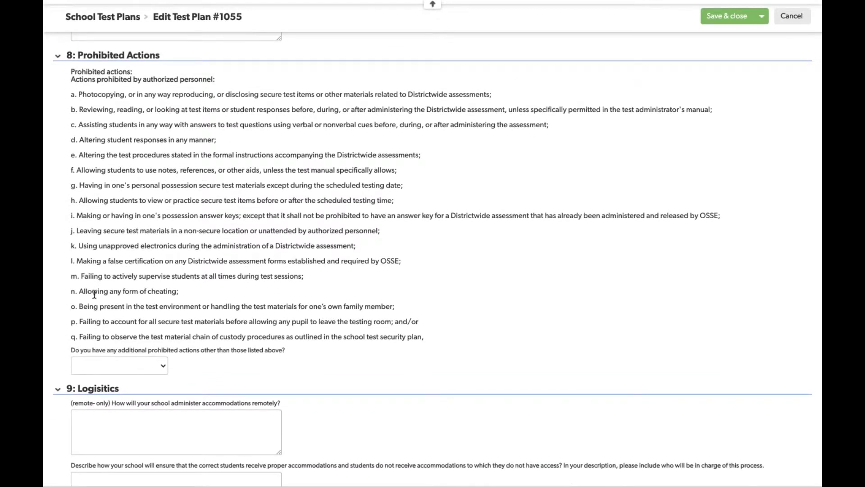
pyautogui.scroll(-1, 94, 294)
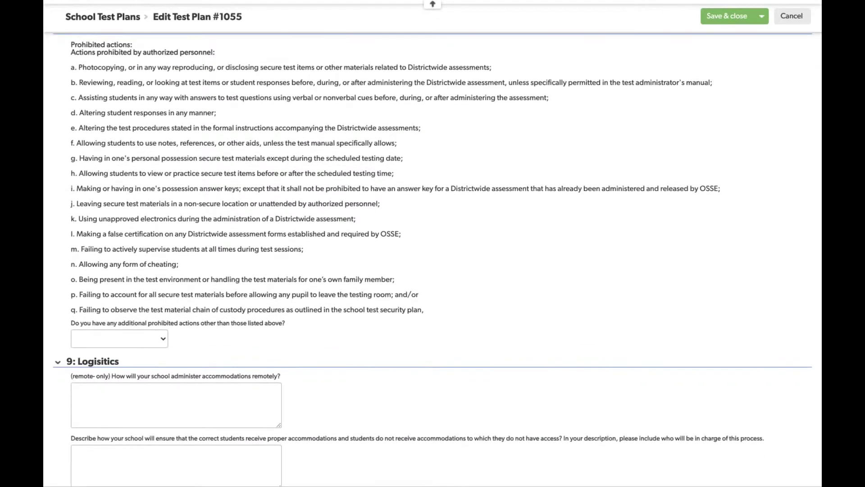
pyautogui.scroll(-1, 437, 259)
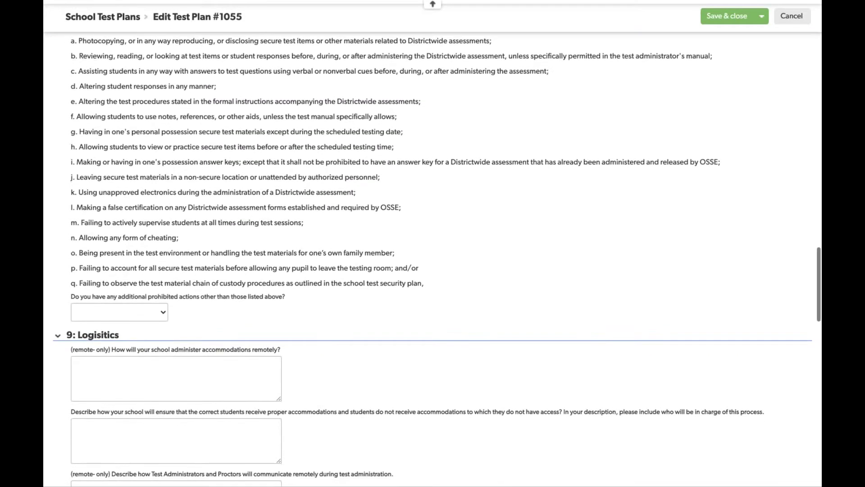
pyautogui.click(102, 311)
pyautogui.click(103, 321)
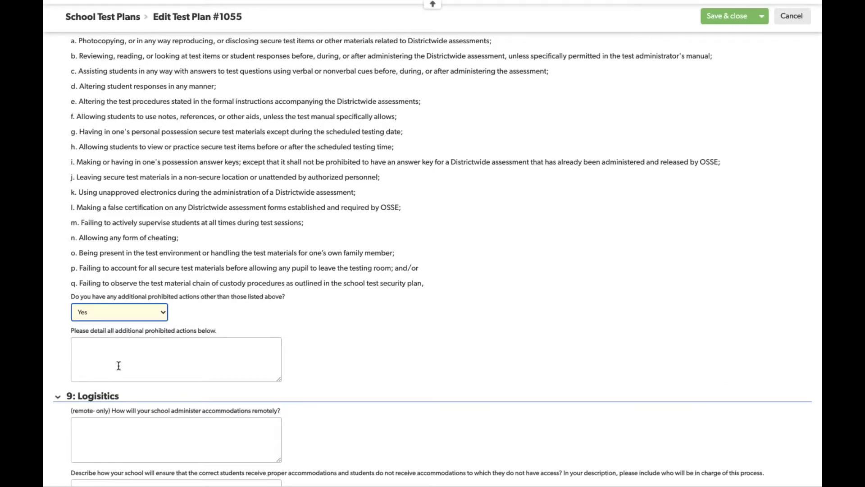
pyautogui.click(120, 319)
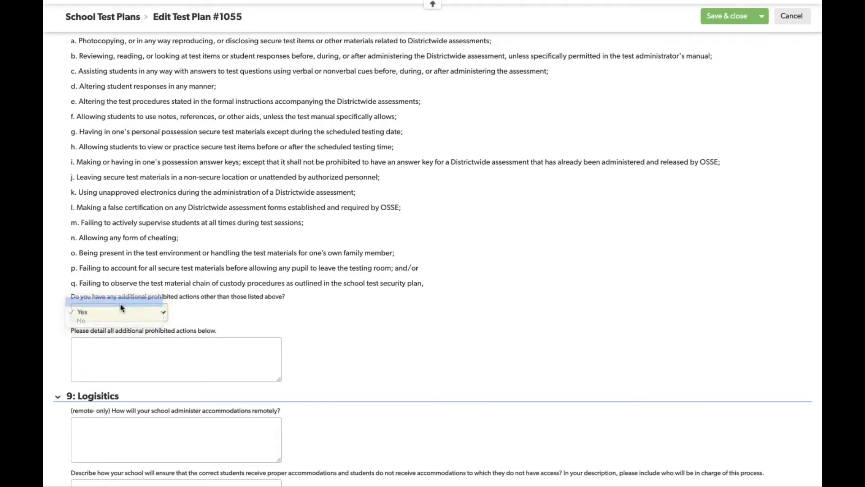
pyautogui.click(120, 305)
# Examine the Logistics questions, including the three remote-only fields, and the Assurances checkboxes
pyautogui.scroll(-3, 139, 333)
pyautogui.scroll(-3, 433, 259)
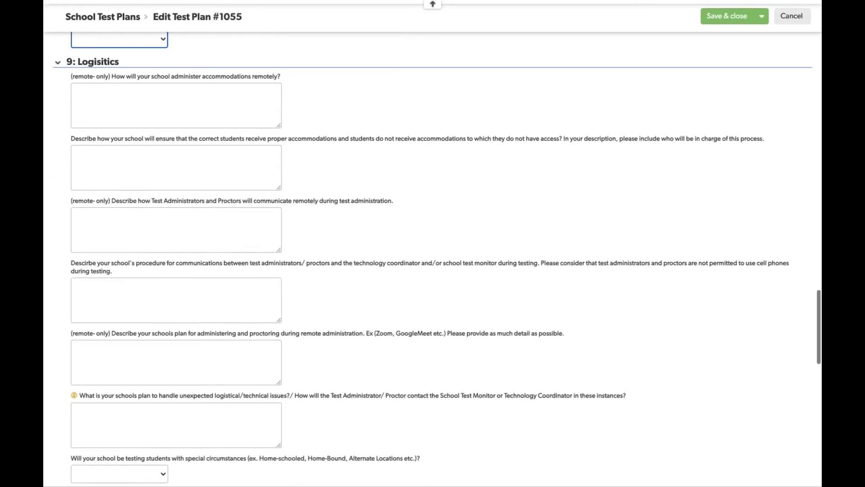
pyautogui.scroll(-1, 433, 260)
pyautogui.scroll(1, 433, 260)
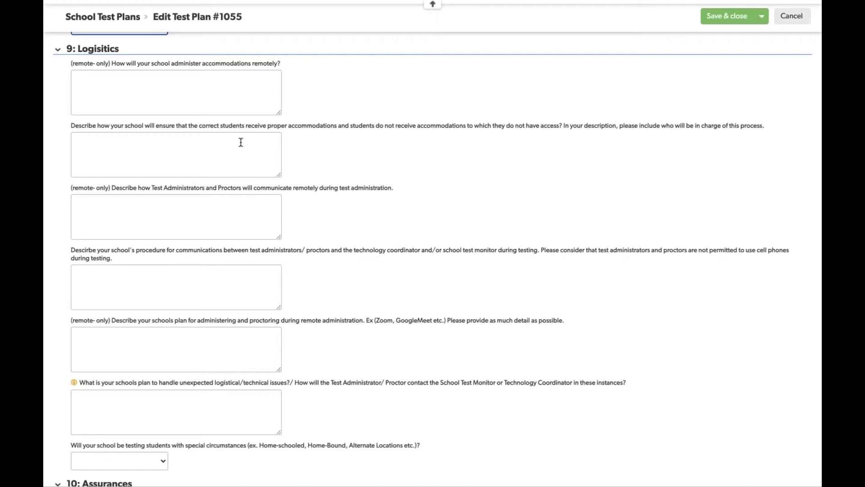
pyautogui.click(213, 92)
pyautogui.click(184, 222)
pyautogui.click(178, 344)
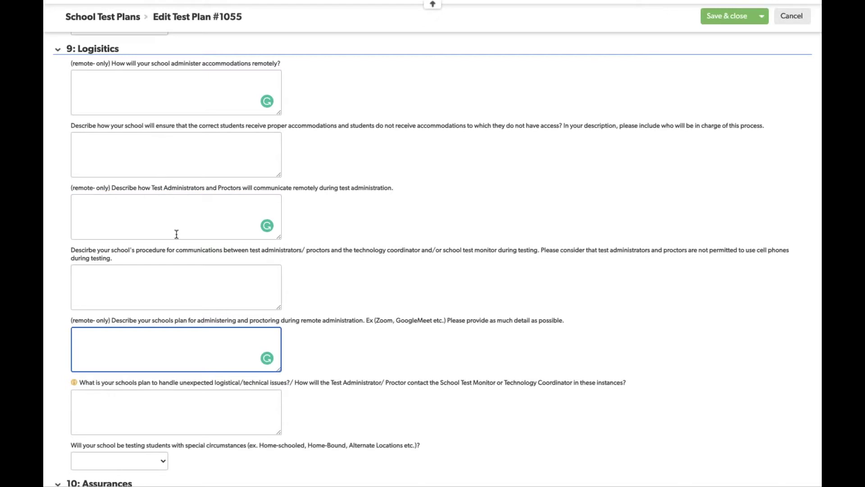
pyautogui.scroll(-3, 173, 301)
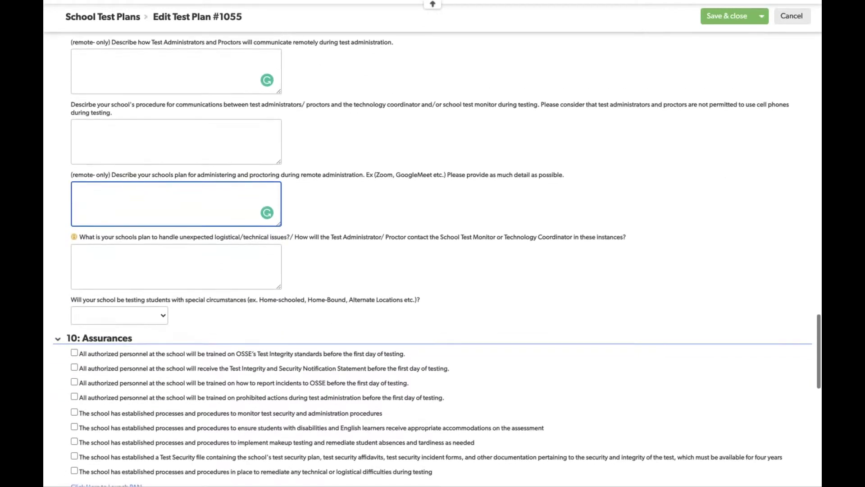
pyautogui.scroll(-4, 295, 74)
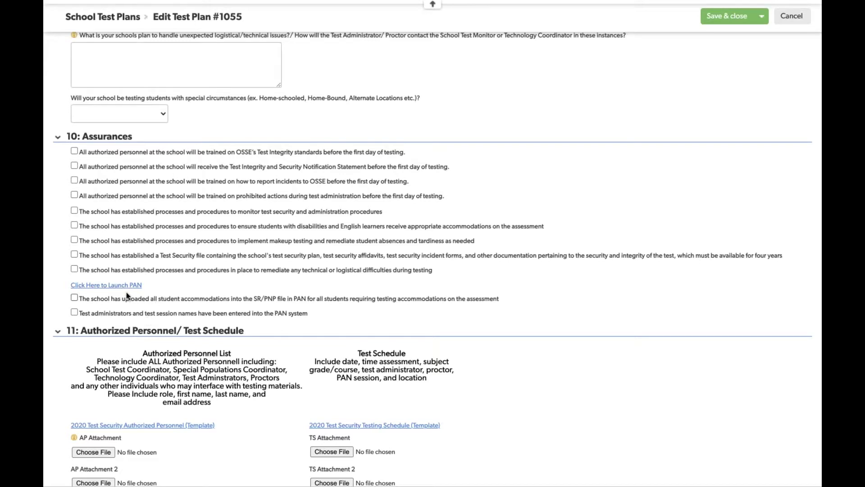
# Set the status in the Submit Test Plan for OSSE Review section to Submitted and acknowledge the message
pyautogui.scroll(-4, 136, 293)
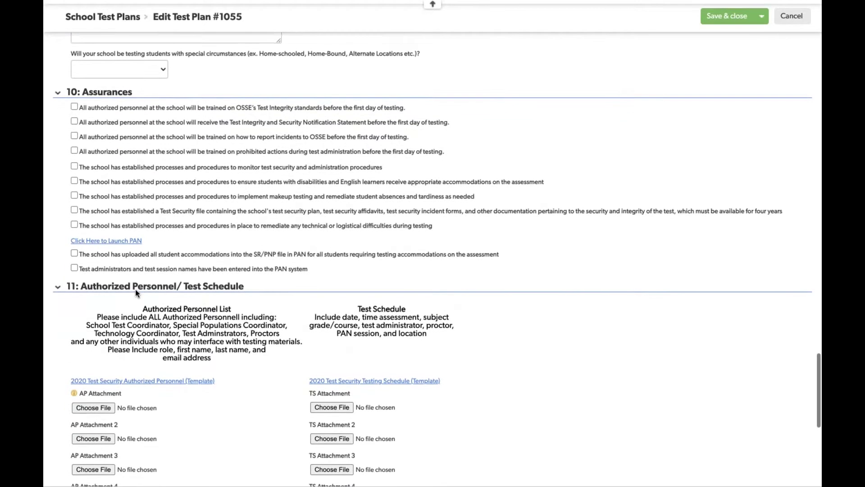
pyautogui.scroll(-3, 137, 293)
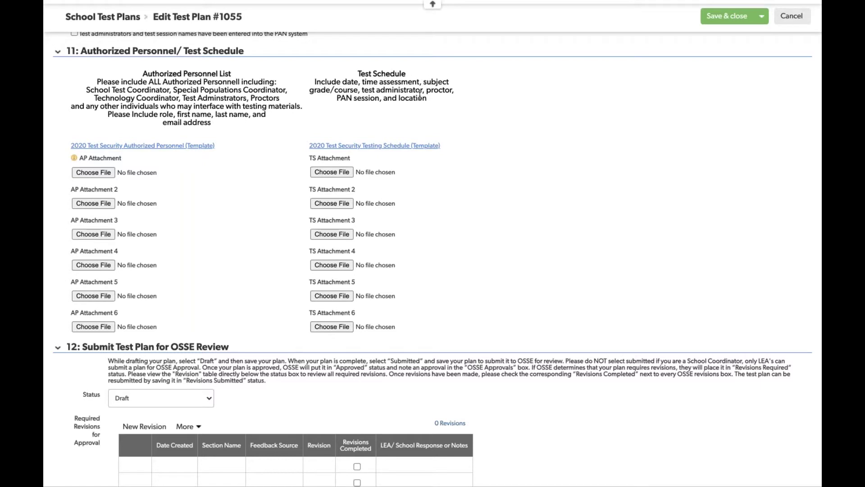
pyautogui.scroll(-3, 251, 126)
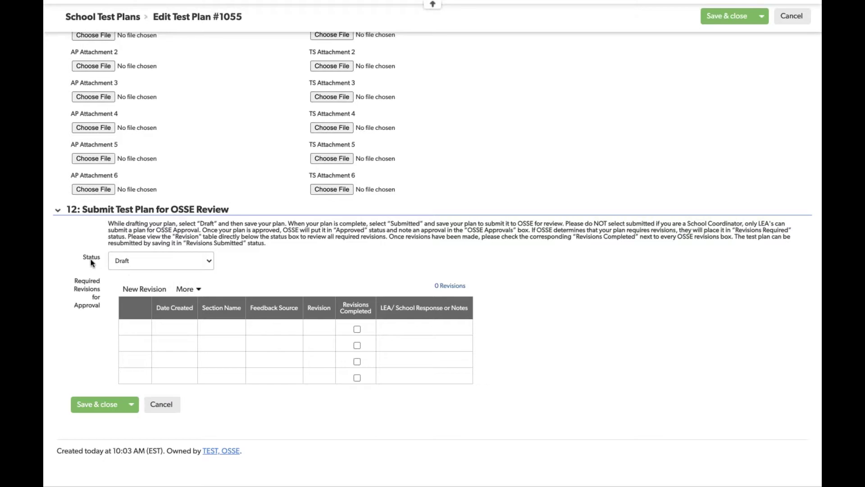
pyautogui.click(128, 266)
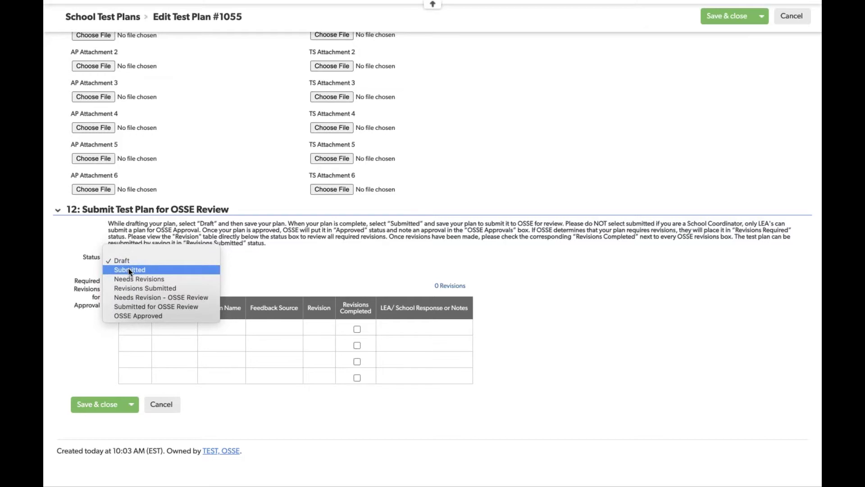
pyautogui.click(128, 269)
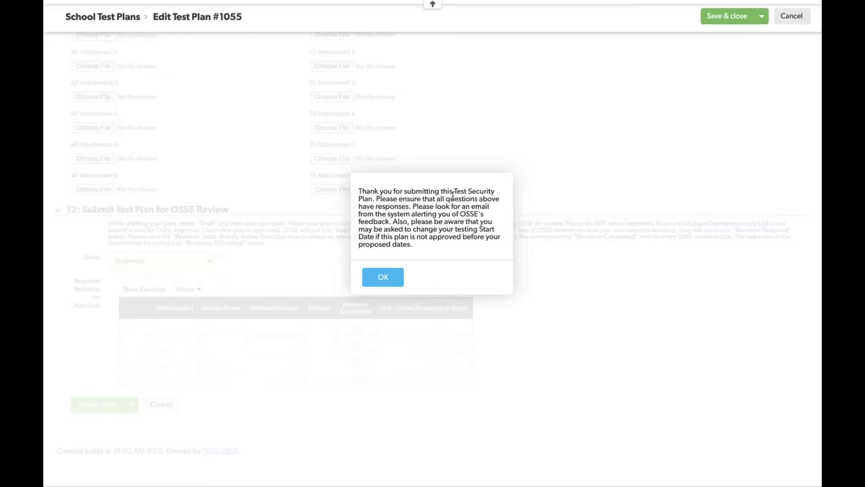
pyautogui.click(395, 278)
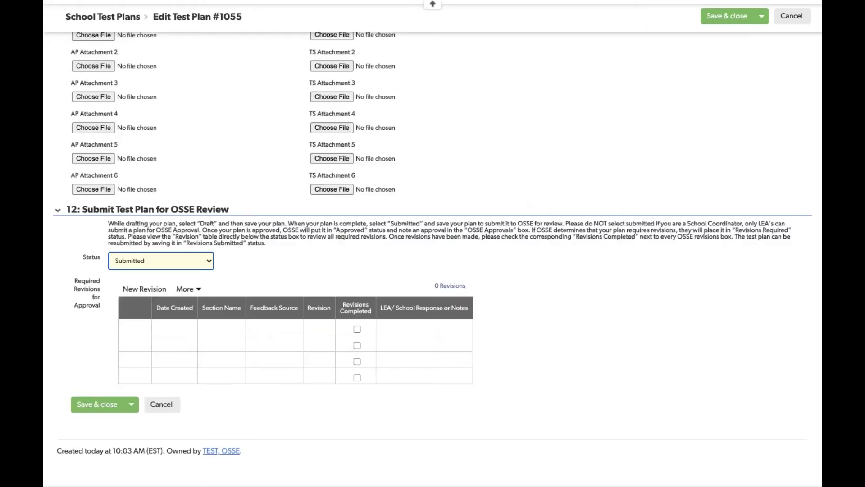
# Try to save and close the submitted plan, dismiss the validation message and return to the OSSE review section
pyautogui.click(104, 406)
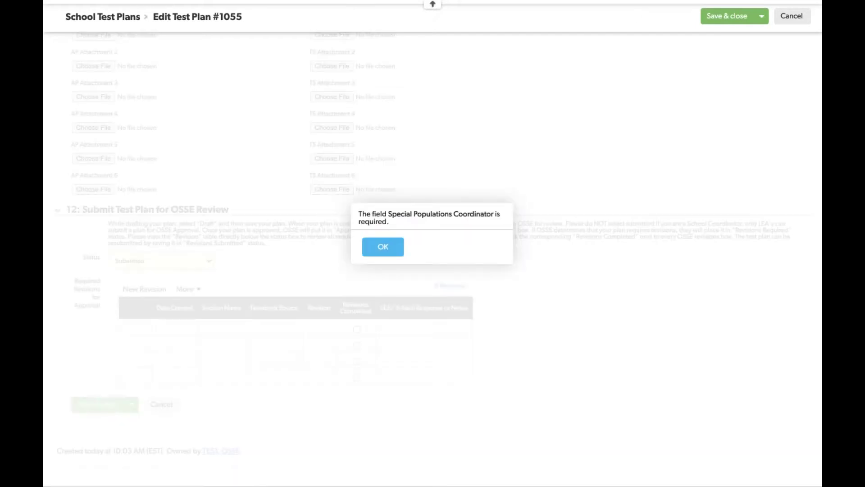
pyautogui.click(387, 251)
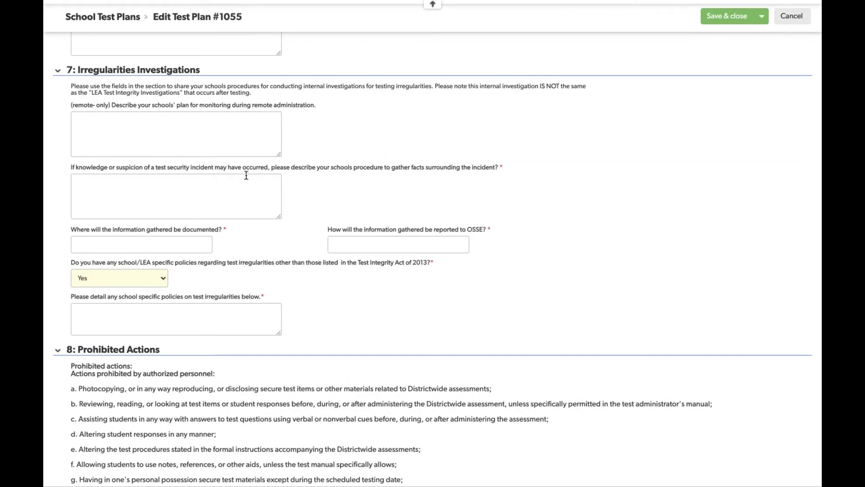
pyautogui.scroll(-20, 246, 175)
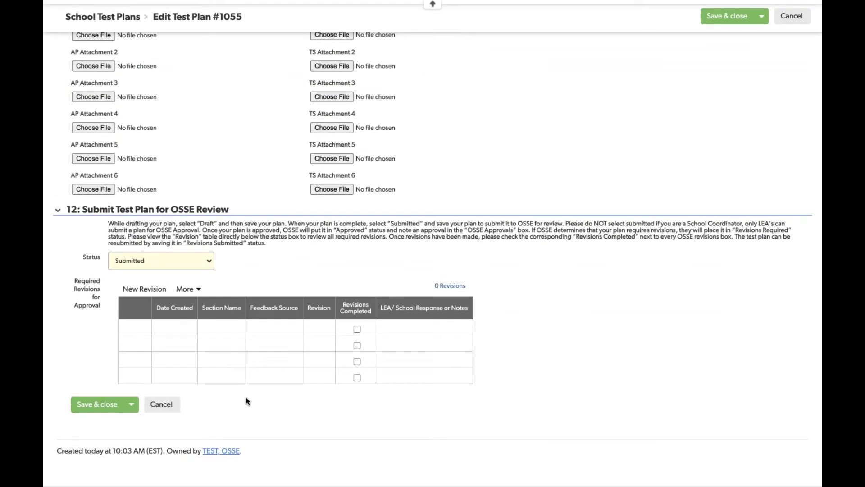
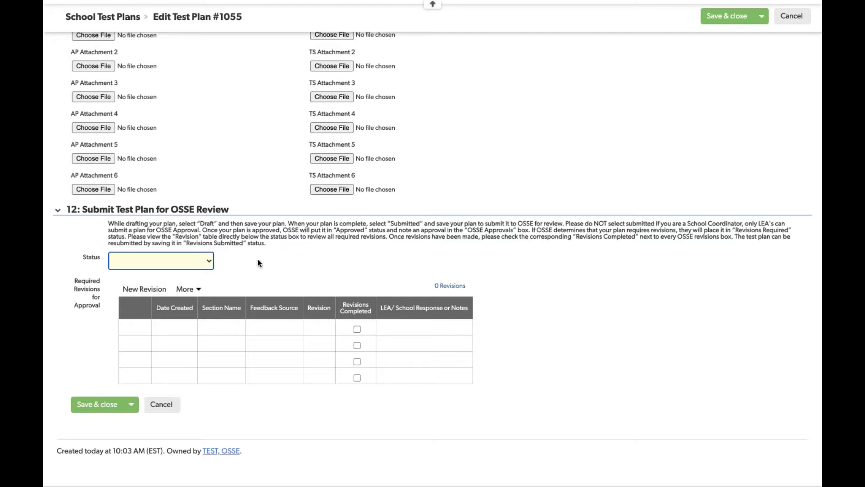
# Set the plan's review status to Needs Revisions
pyautogui.scroll(3, 261, 257)
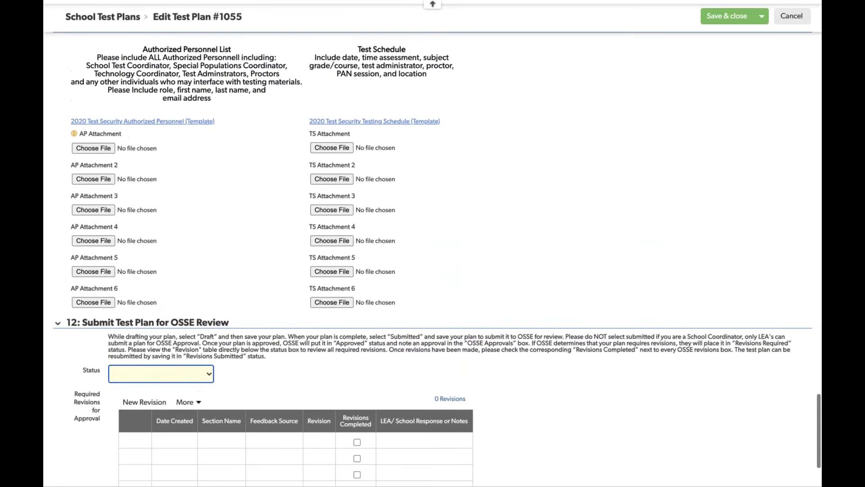
pyautogui.scroll(-3, 312, 232)
pyautogui.scroll(6, 312, 230)
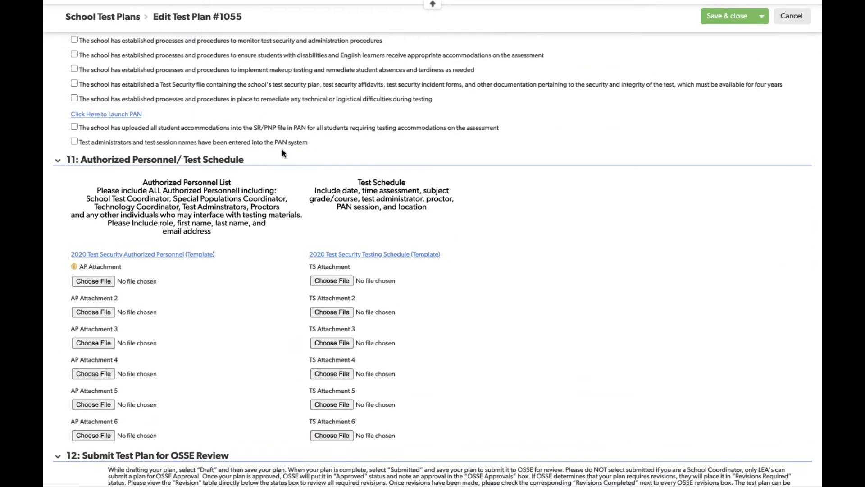
pyautogui.scroll(-6, 284, 154)
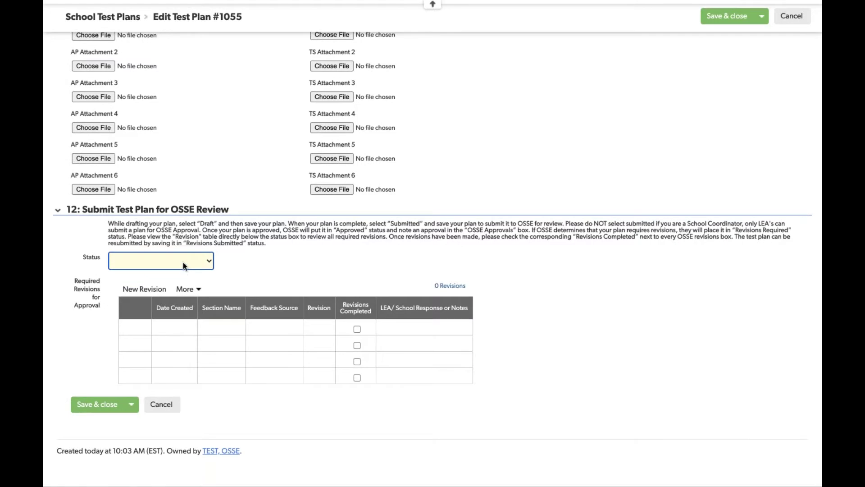
pyautogui.click(183, 263)
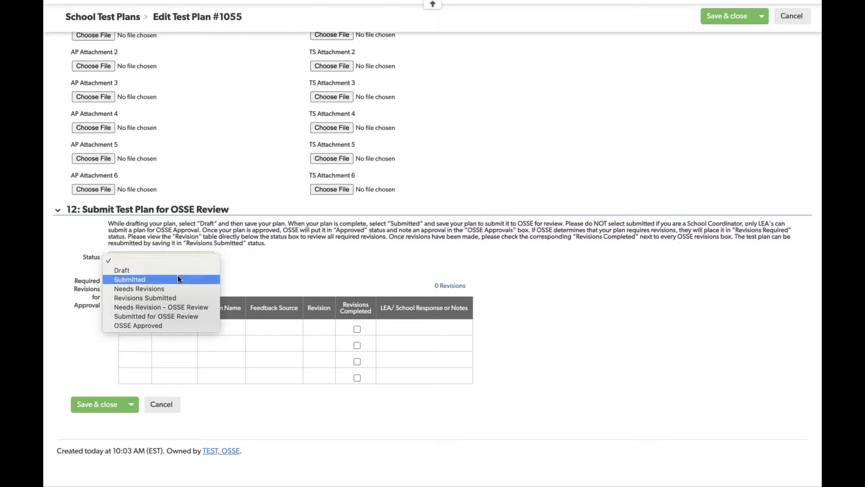
pyautogui.click(153, 288)
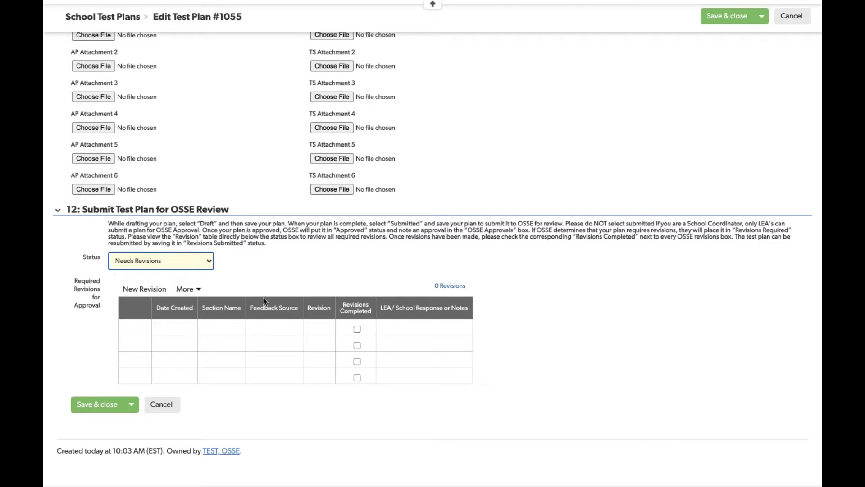
# Add a required revision for the Reporting Irregularities section with OSSE as the feedback source, leaving the revision text empty
pyautogui.click(217, 326)
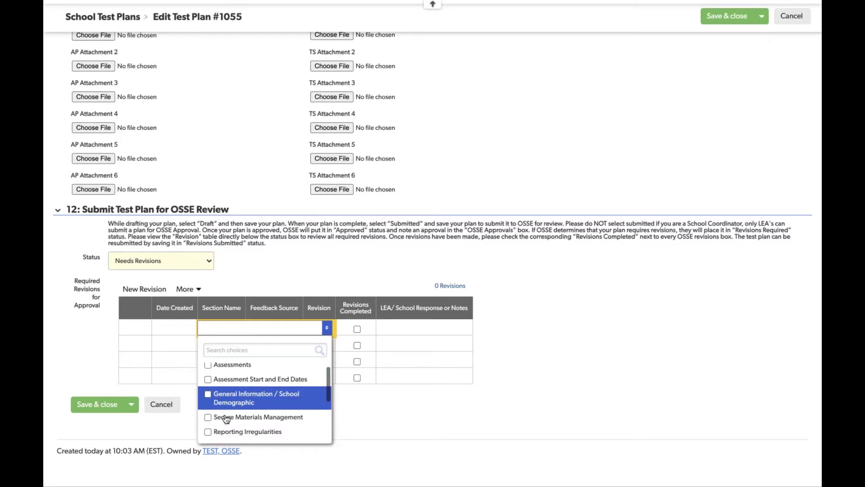
pyautogui.scroll(-1, 224, 408)
pyautogui.click(224, 409)
pyautogui.click(195, 354)
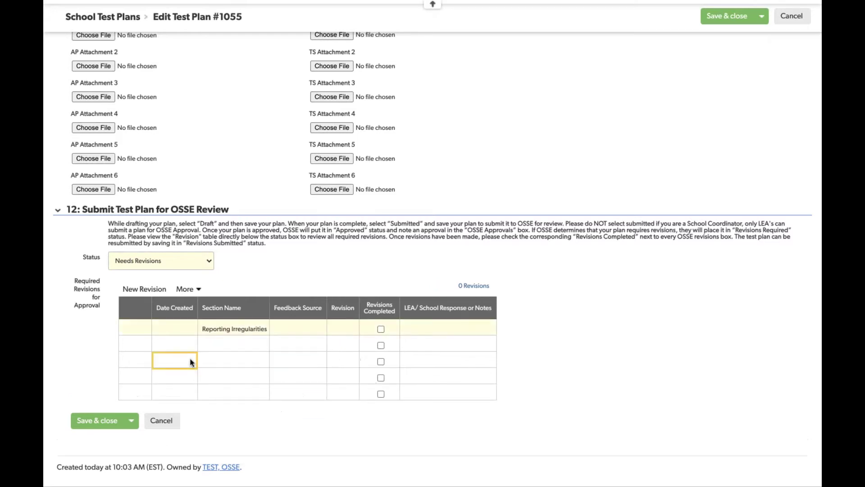
pyautogui.click(316, 326)
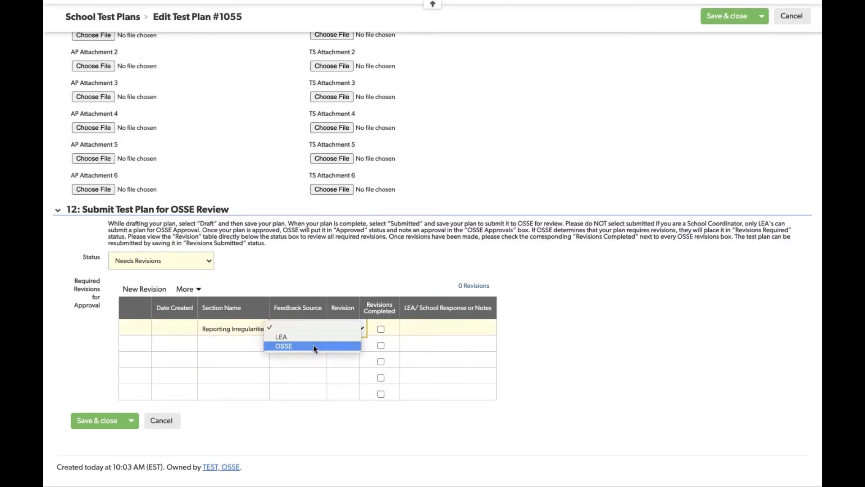
pyautogui.click(313, 346)
pyautogui.click(341, 328)
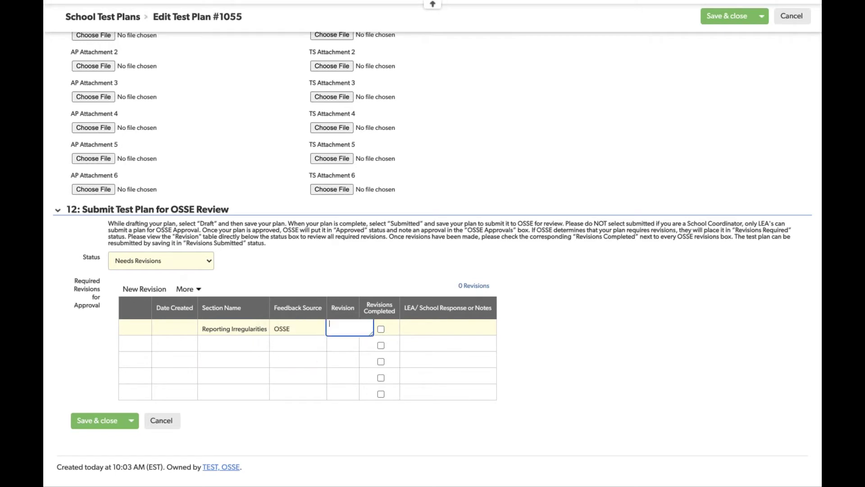
pyautogui.click(339, 360)
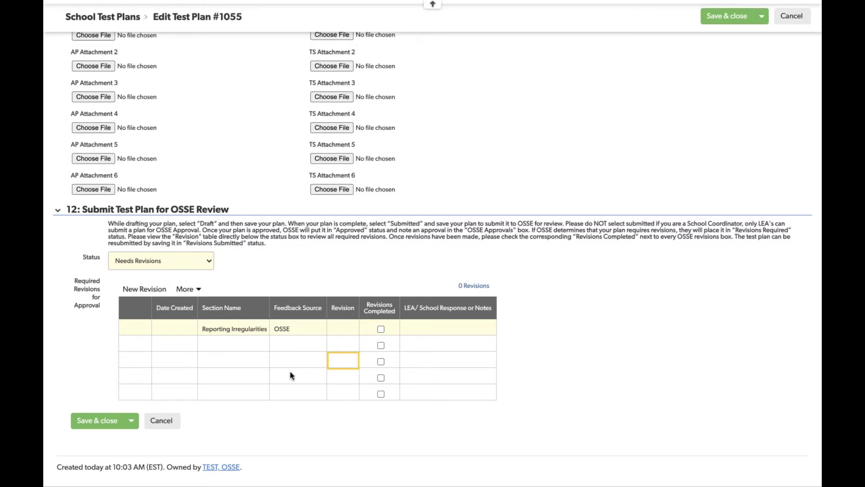
# Mark the Reporting Irregularities revision as completed and set the plan's status to Revisions Submitted
pyautogui.click(381, 329)
pyautogui.click(180, 258)
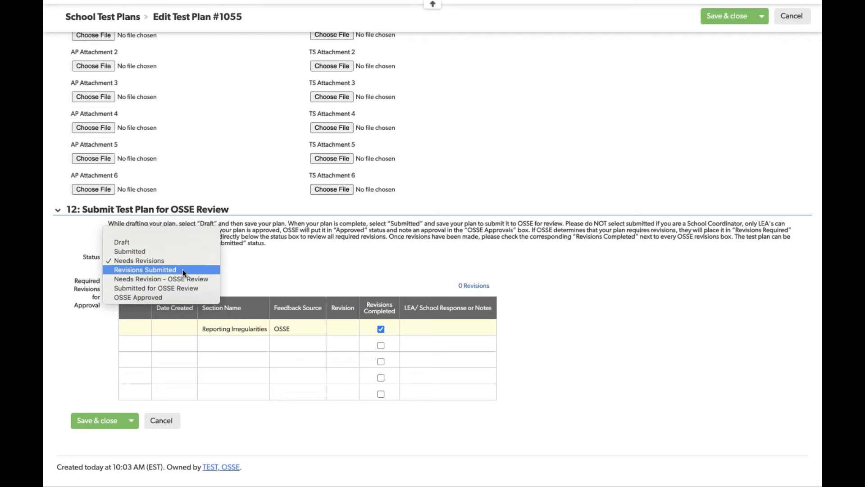
pyautogui.click(182, 269)
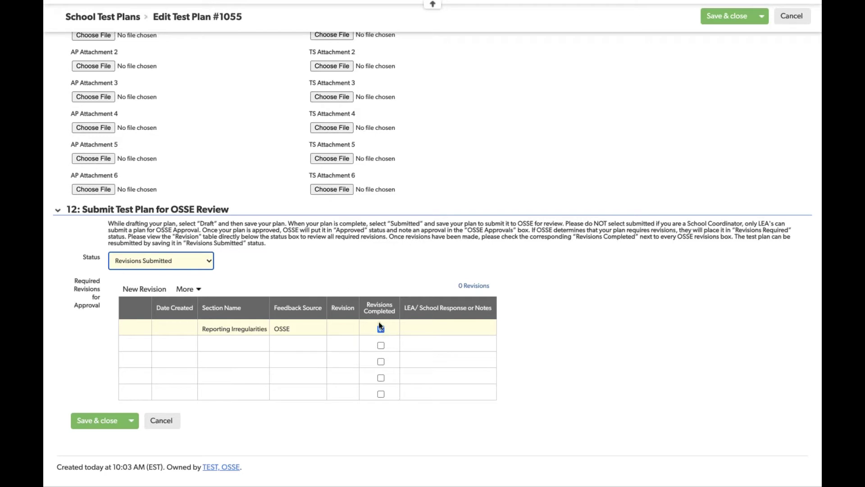
pyautogui.click(161, 263)
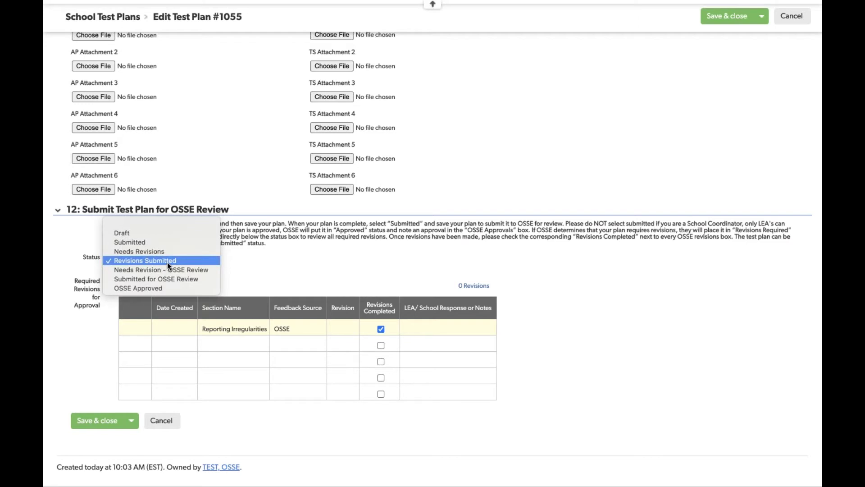
pyautogui.click(166, 262)
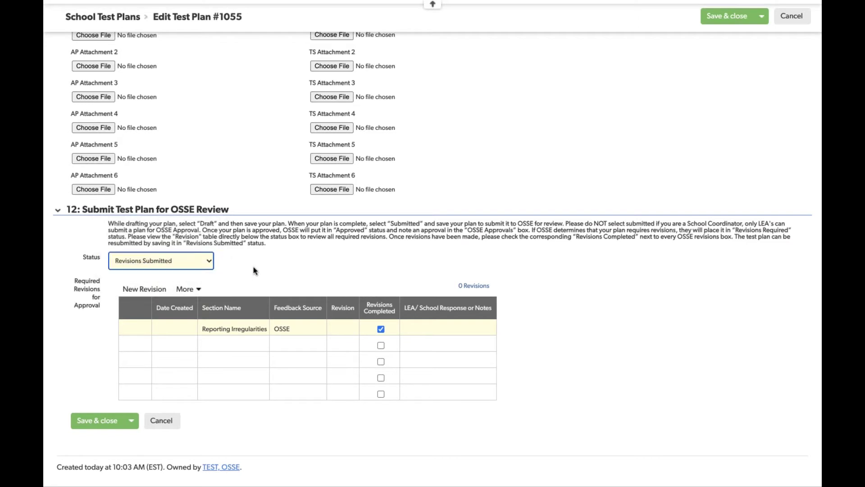
# Set the plan's status to OSSE Approved, view the Minor Deviations and Testing Updates section, and save and close the plan
pyautogui.click(201, 256)
pyautogui.click(188, 253)
pyautogui.click(191, 261)
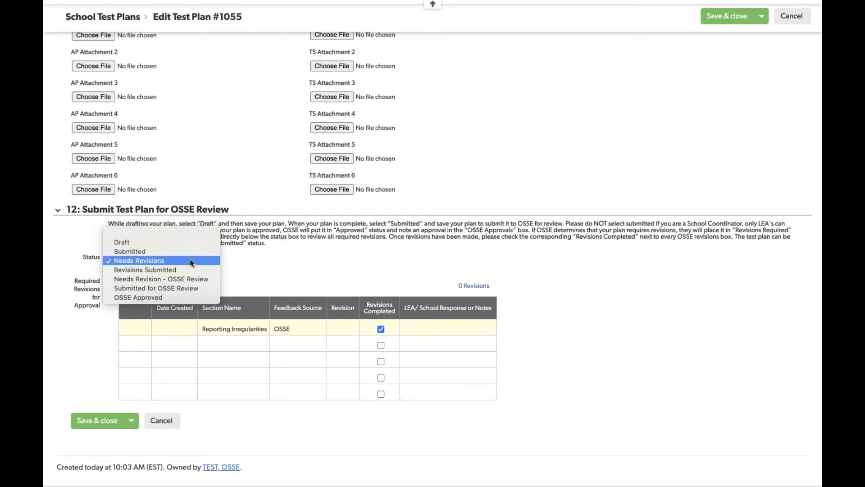
pyautogui.click(182, 298)
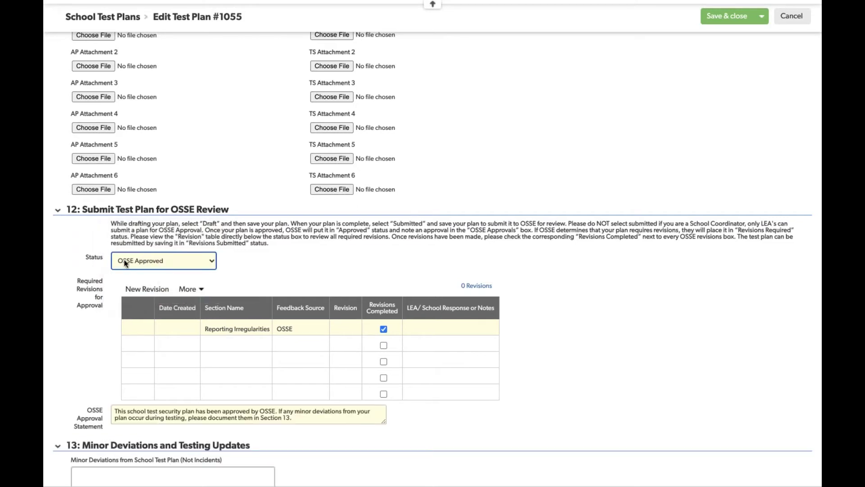
pyautogui.scroll(-2, 125, 261)
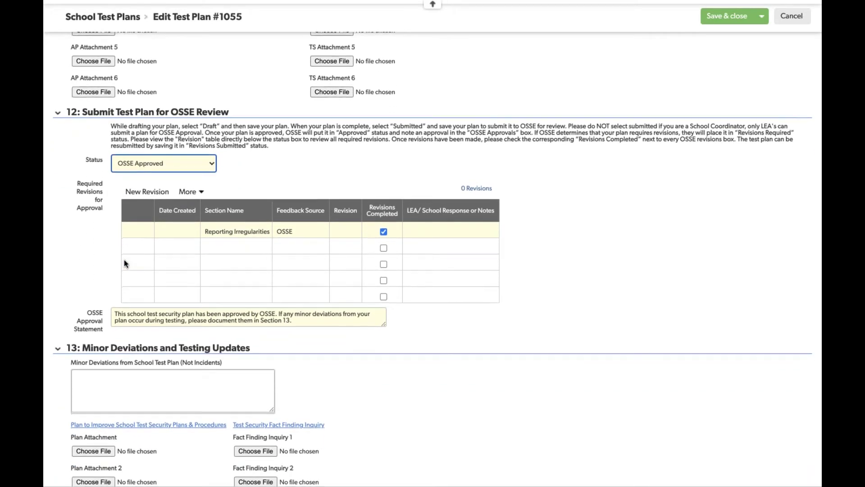
pyautogui.scroll(-2, 123, 263)
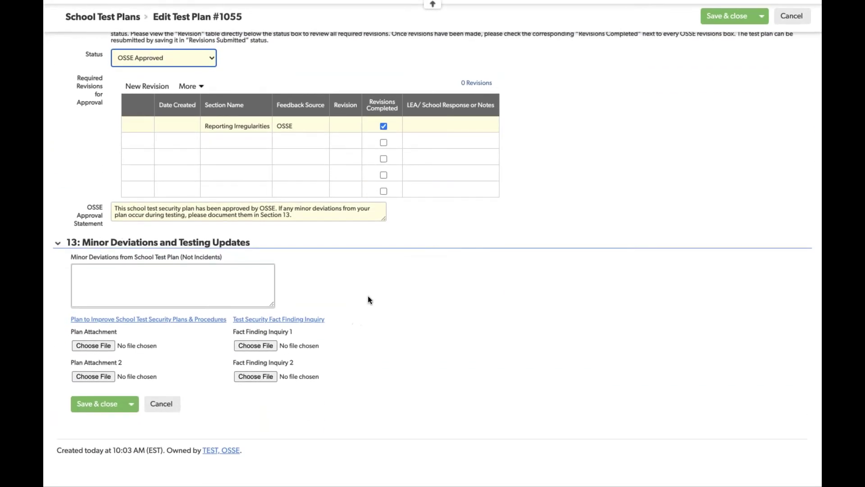
pyautogui.click(735, 17)
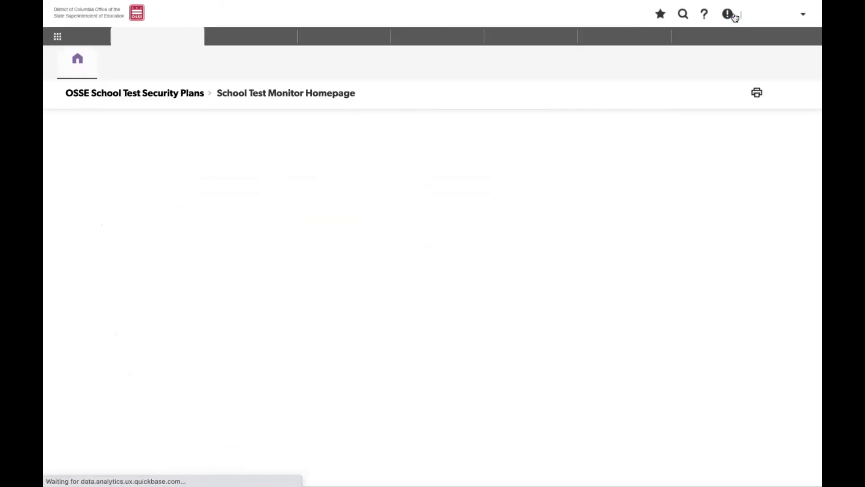
# Reopen the Early Childhood Academy PCS plan for editing from My School Plans and go to Minor Deviations and Testing Updates
pyautogui.scroll(-2, 432, 252)
pyautogui.scroll(-3, 432, 243)
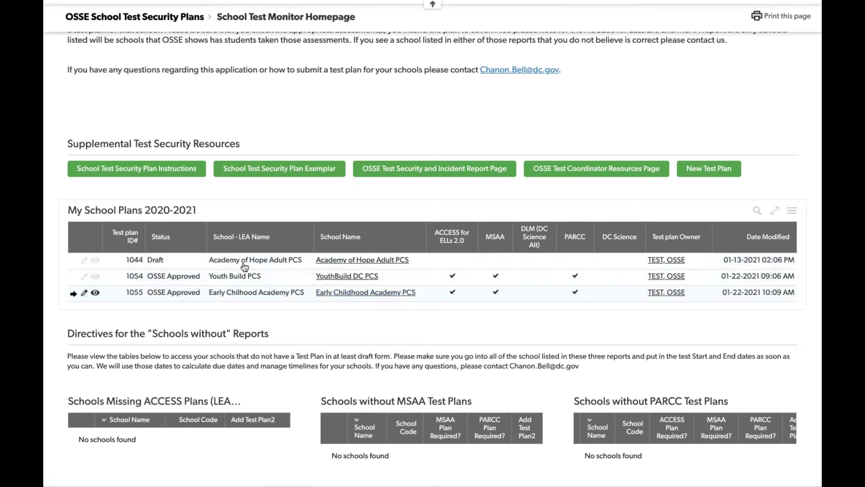
pyautogui.click(86, 294)
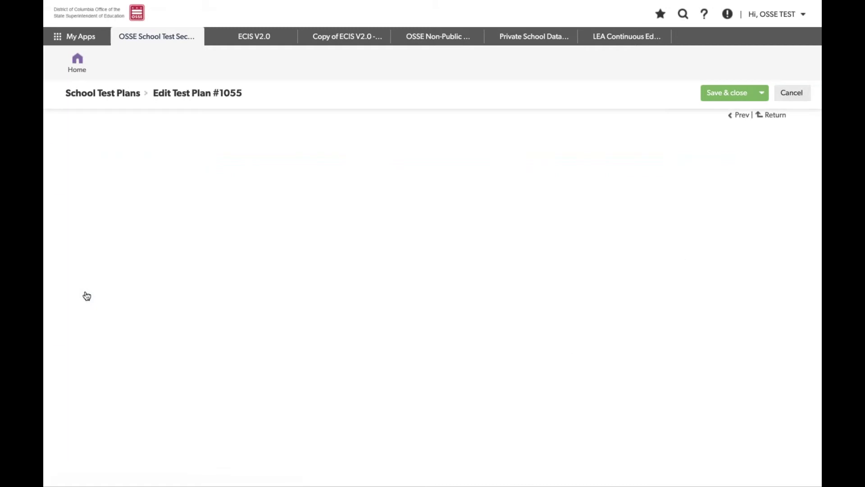
pyautogui.scroll(-20, 86, 295)
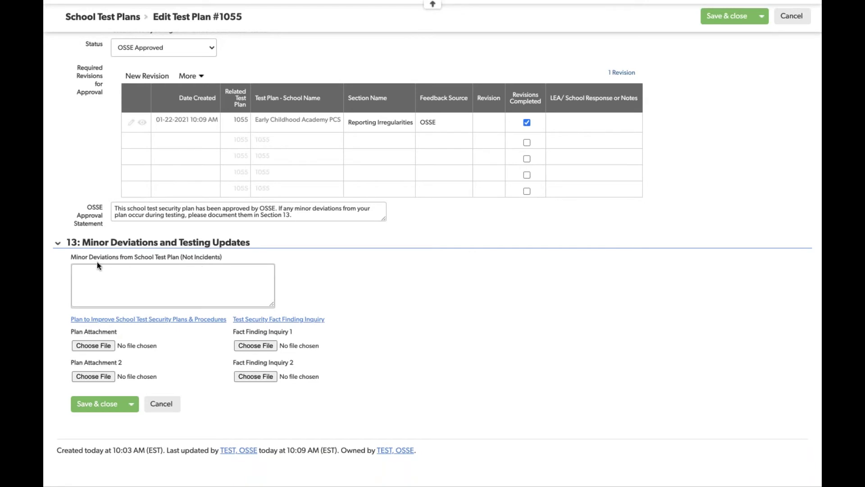
# Activate the Minor Deviations from School Test Plan field, and save and close the plan without entering text
pyautogui.click(145, 270)
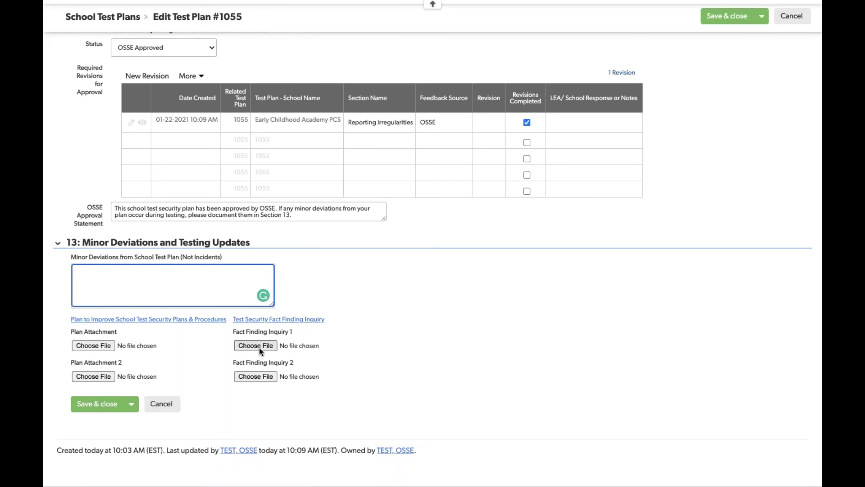
pyautogui.click(94, 410)
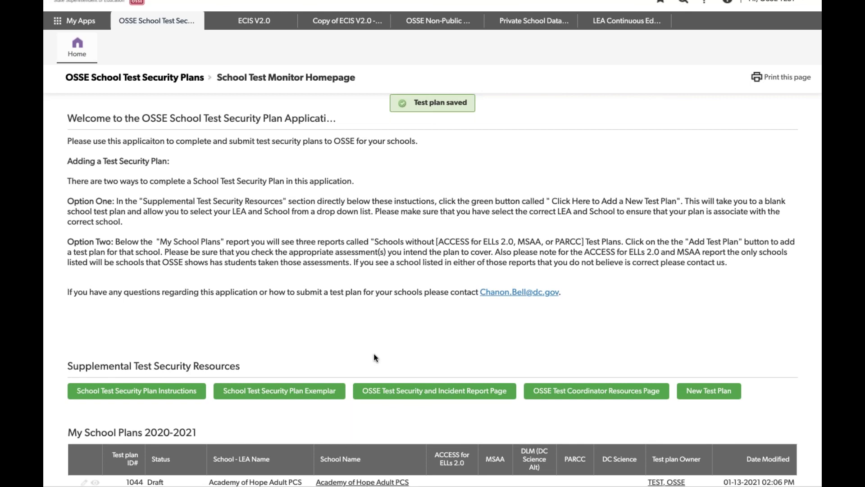
pyautogui.scroll(-1, 480, 328)
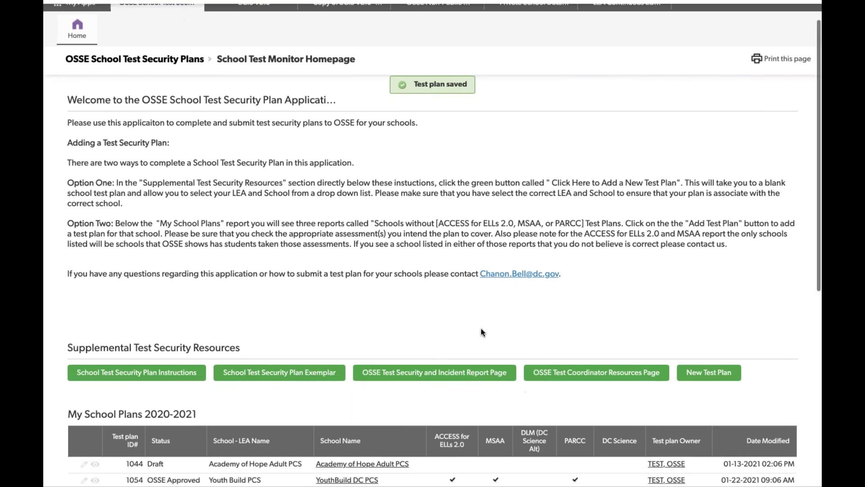